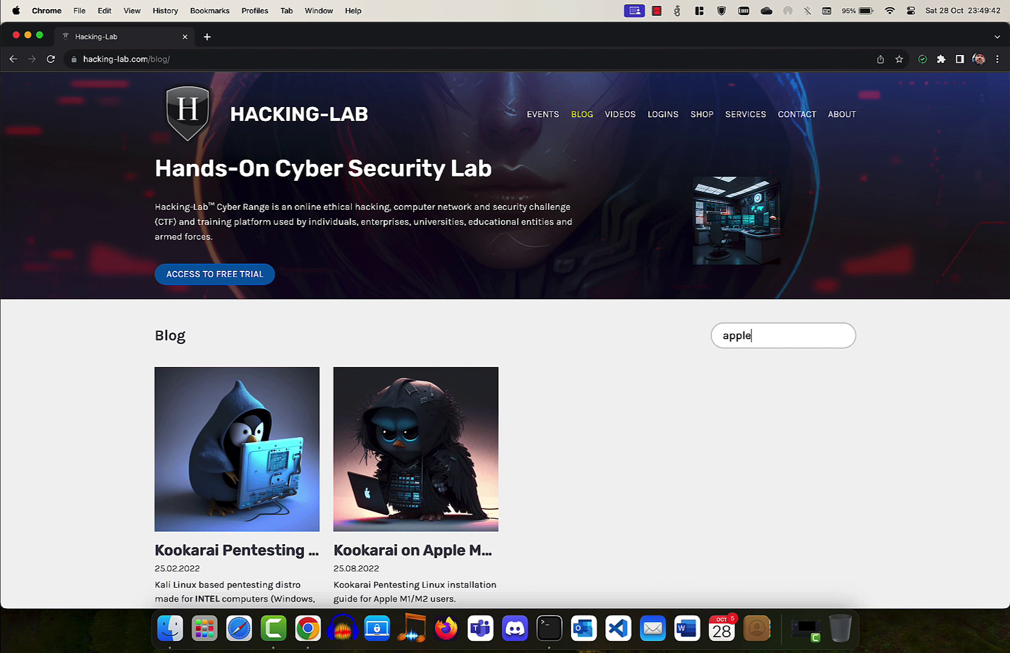
# Open the Kookarai on Apple M1/M2 guide's arm64 ISO listing and show the downloaded ISO in Finder.
pyautogui.scroll(-5, 631, 410)
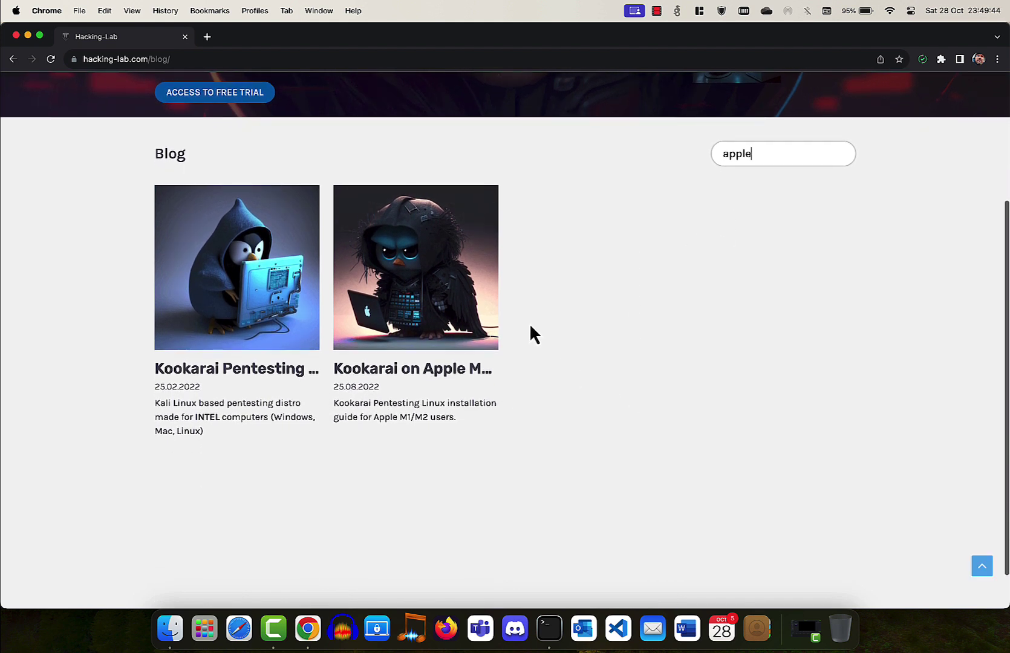
pyautogui.click(420, 266)
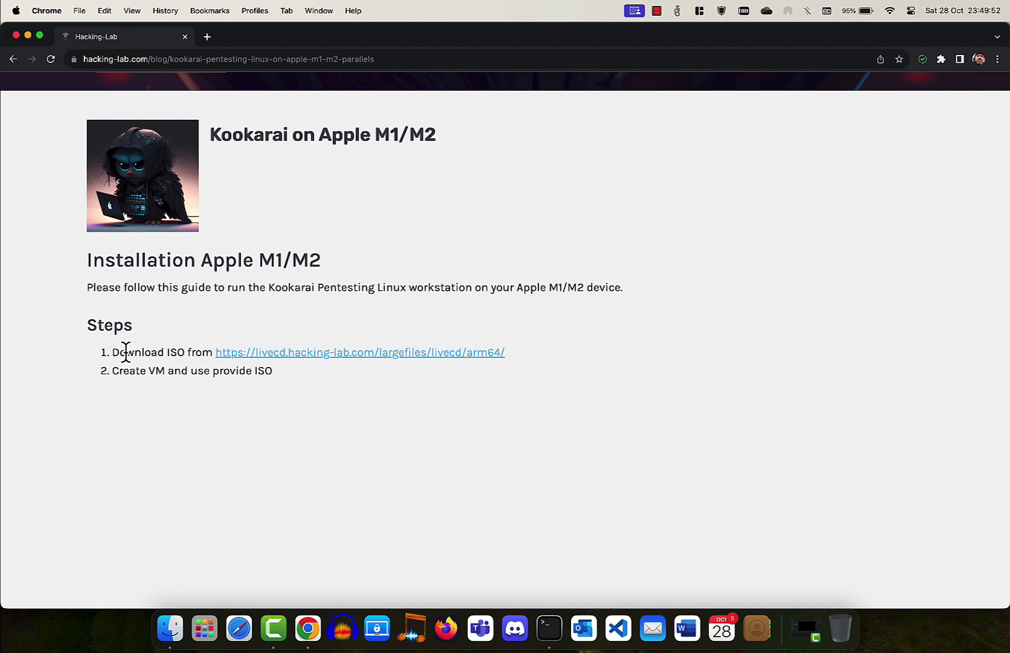
pyautogui.moveTo(112, 352); pyautogui.dragTo(185, 353)
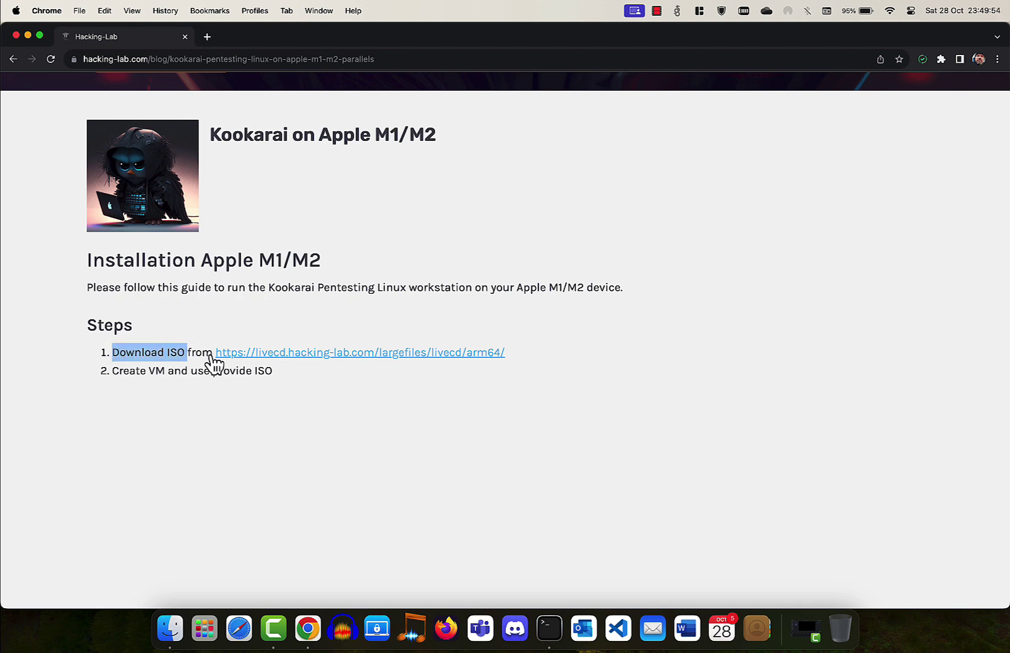
pyautogui.click(290, 353)
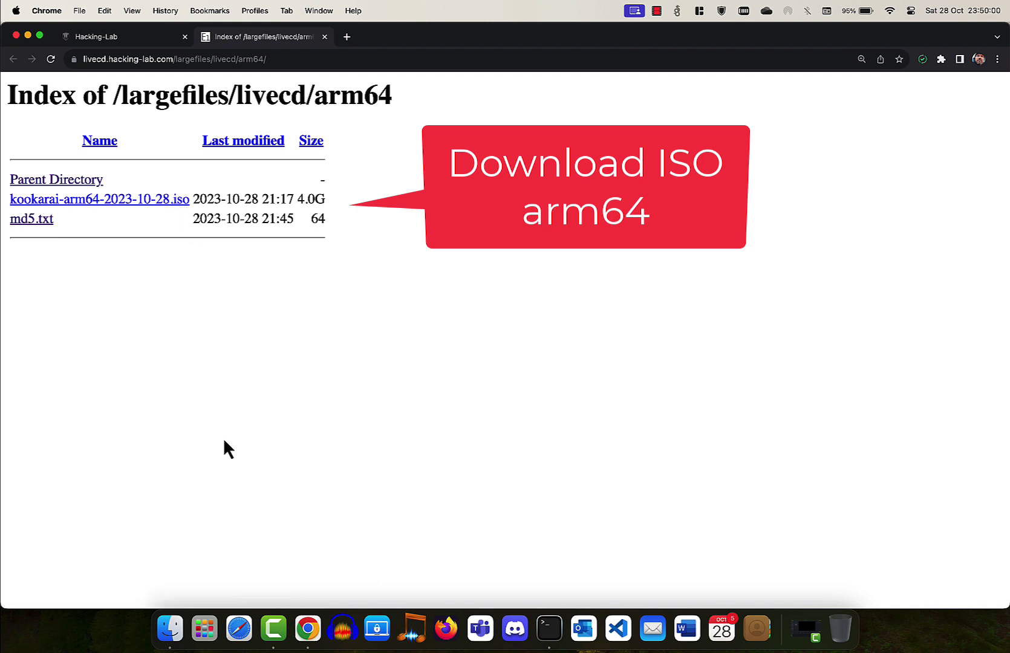
pyautogui.click(173, 616)
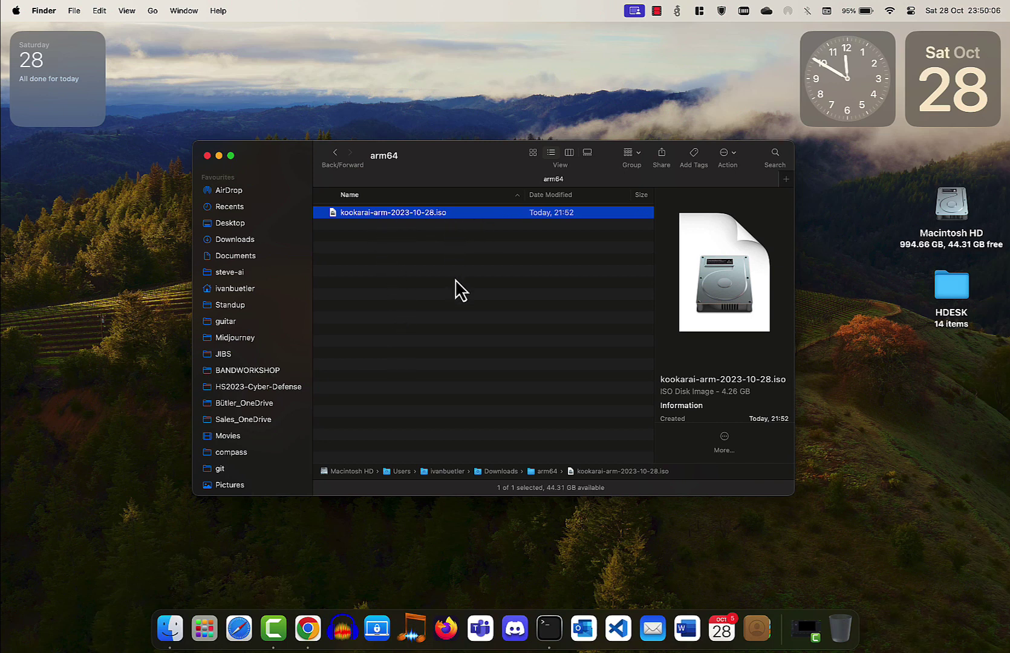
# Launch Parallels Desktop through Spotlight by searching 'parall'.
pyautogui.press('super+space')
pyautogui.write('parall')
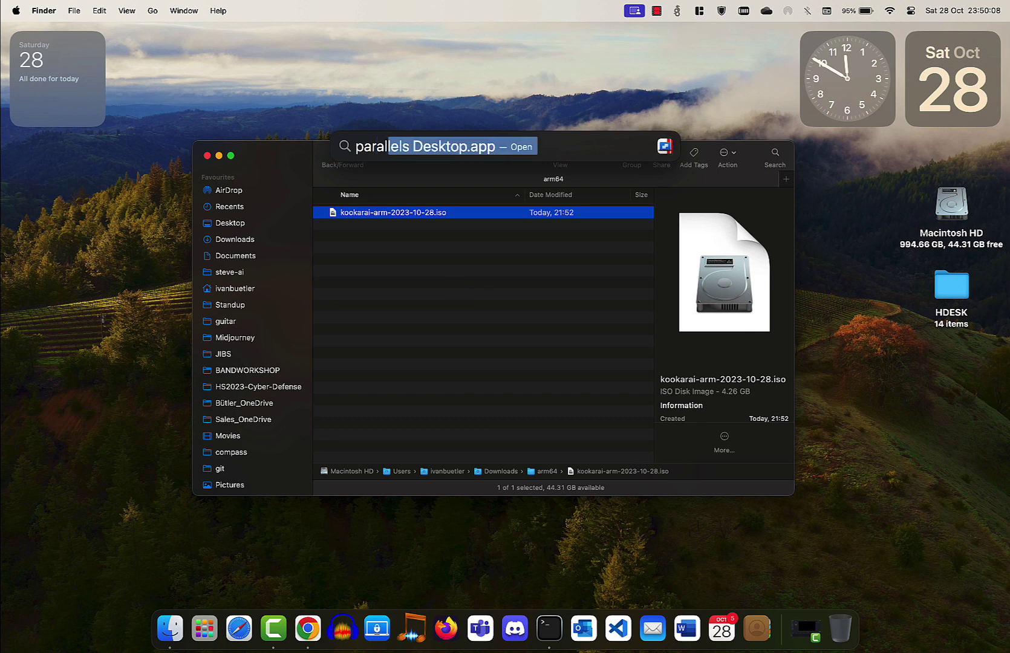
pyautogui.press('Return')
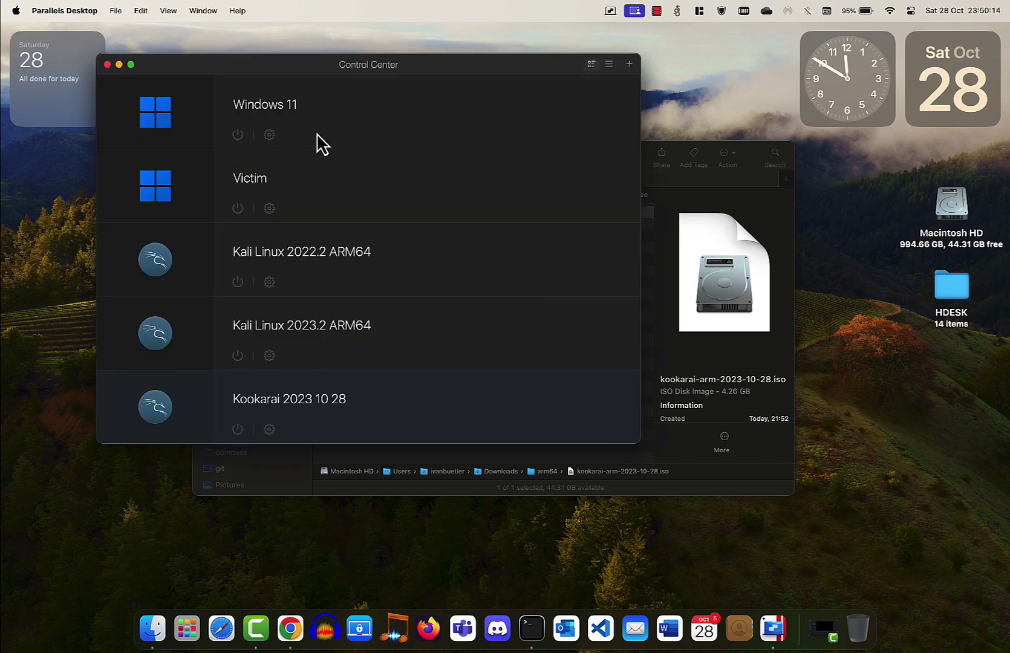
pyautogui.click(115, 11)
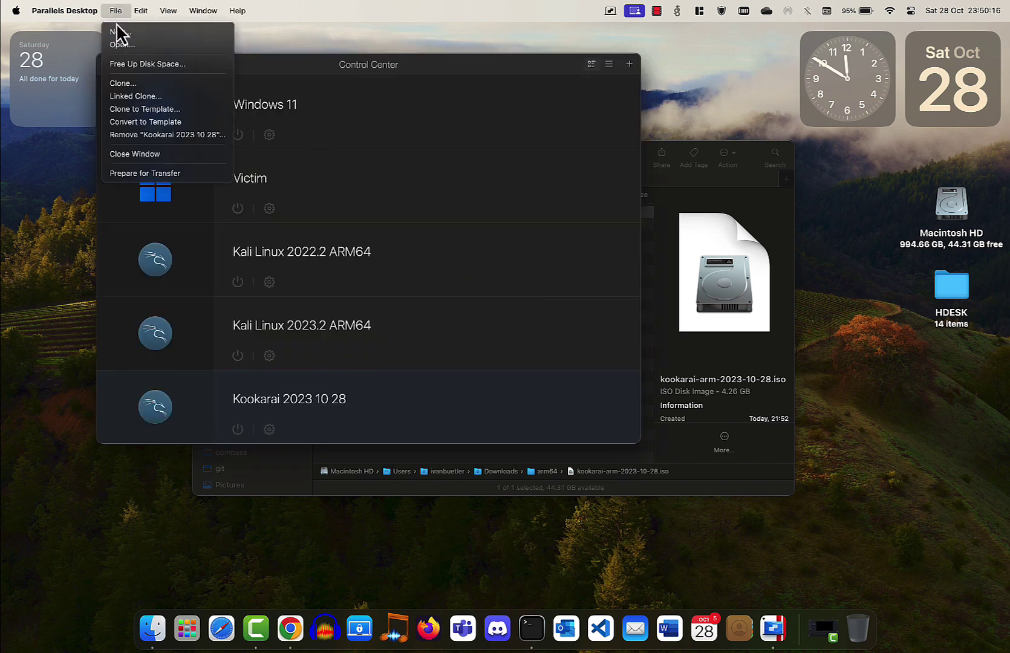
# Start a new VM from an image file, dragging kookarai-arm-2023-10-28.iso from Finder into the assistant.
pyautogui.click(118, 34)
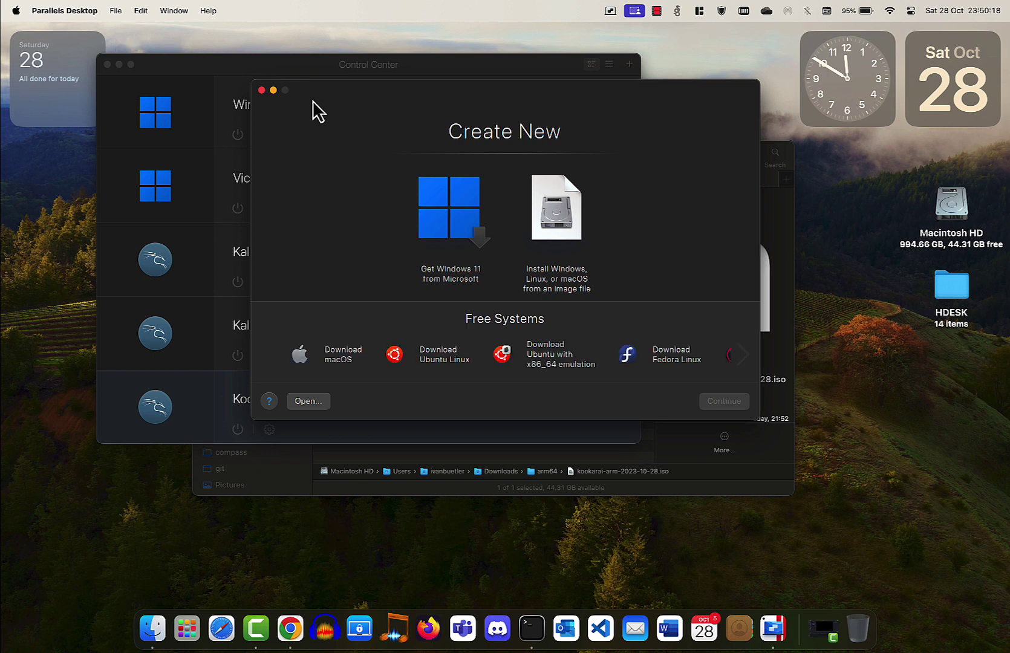
pyautogui.click(557, 191)
pyautogui.click(729, 402)
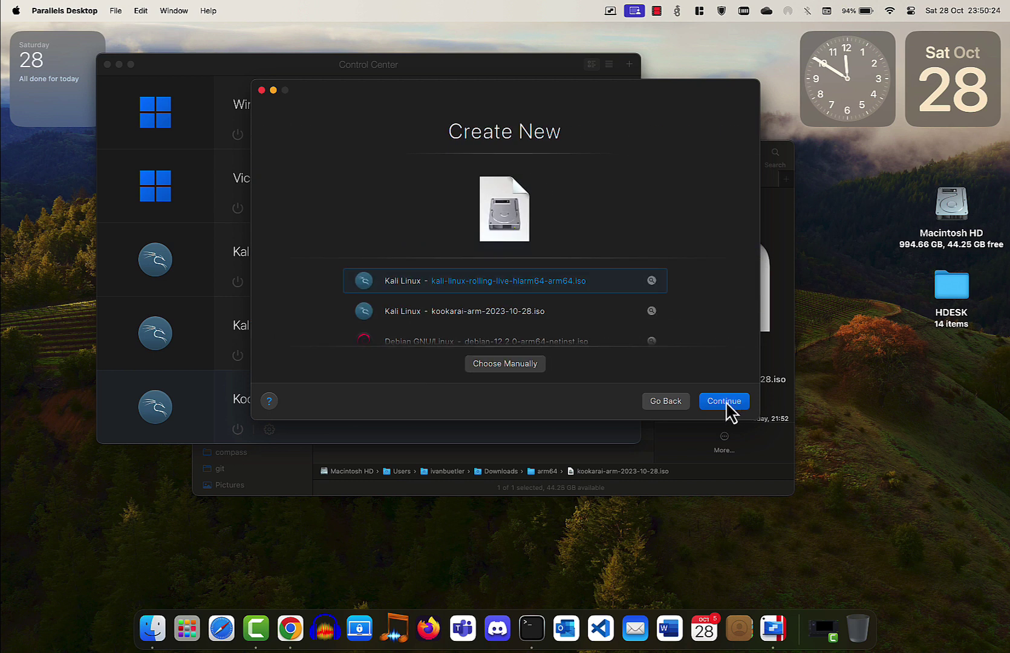
pyautogui.click(512, 363)
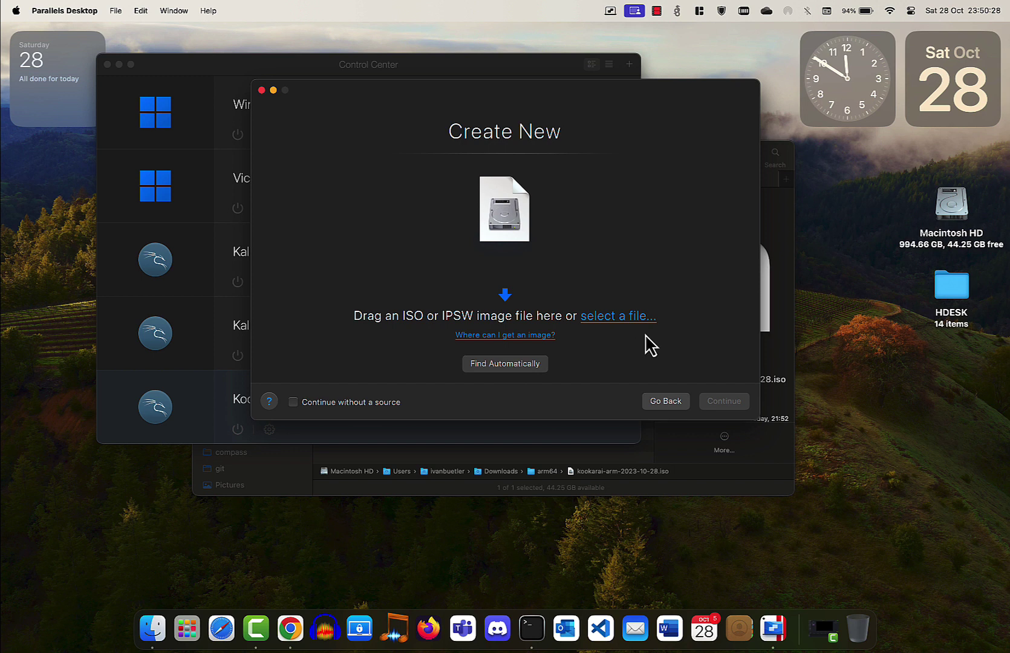
pyautogui.click(782, 227)
pyautogui.moveTo(489, 154); pyautogui.dragTo(617, 314)
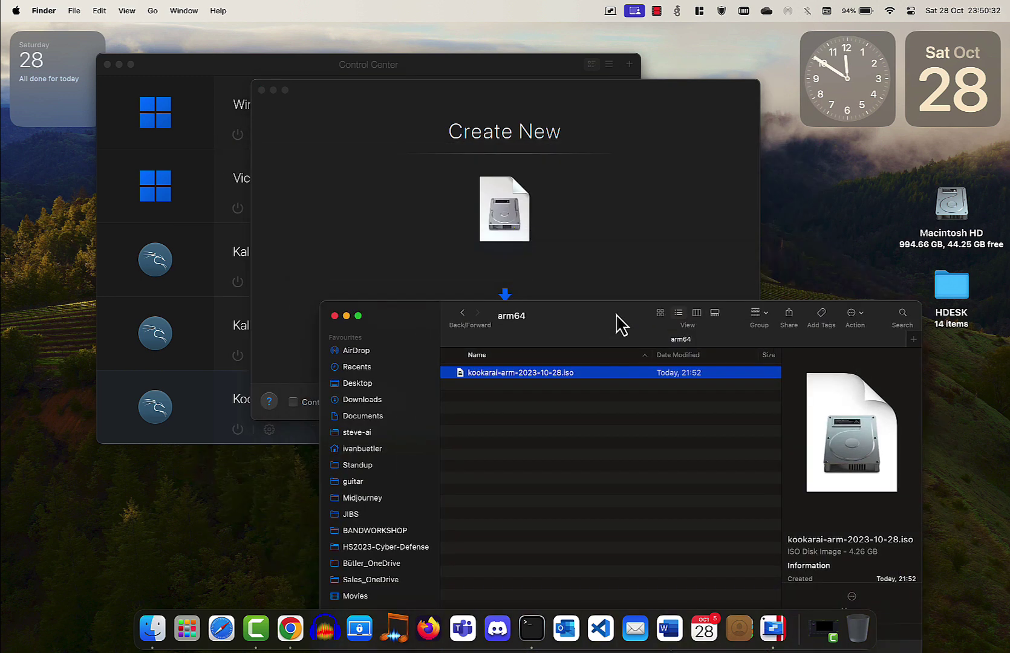
pyautogui.moveTo(560, 378); pyautogui.dragTo(555, 245)
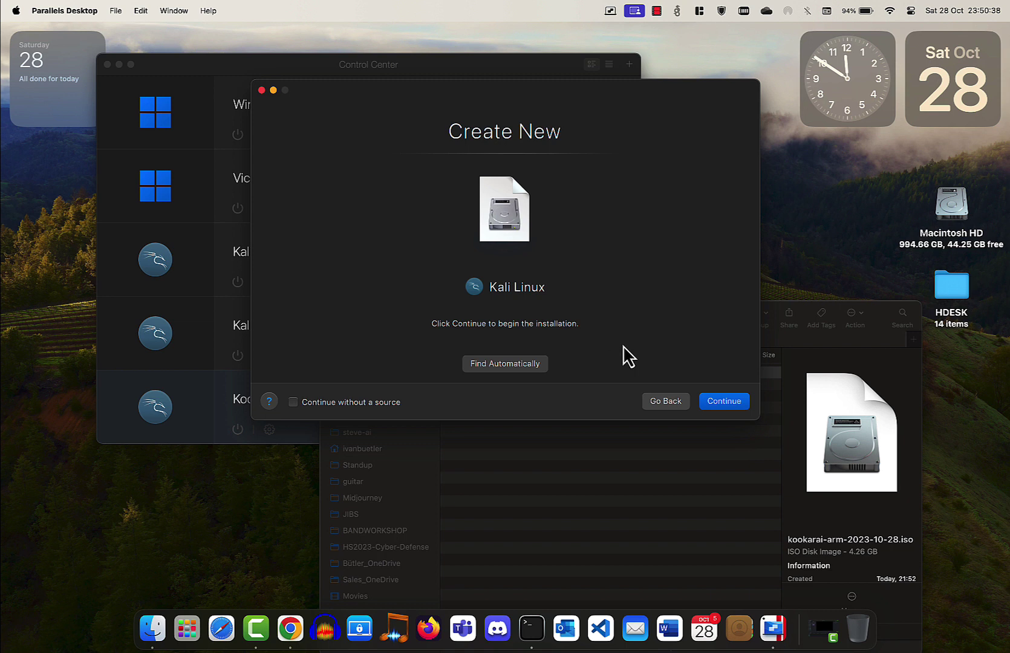
# Name the VM Kookarai-Pentesting-Linux-2022-10-28 and create it.
pyautogui.click(723, 402)
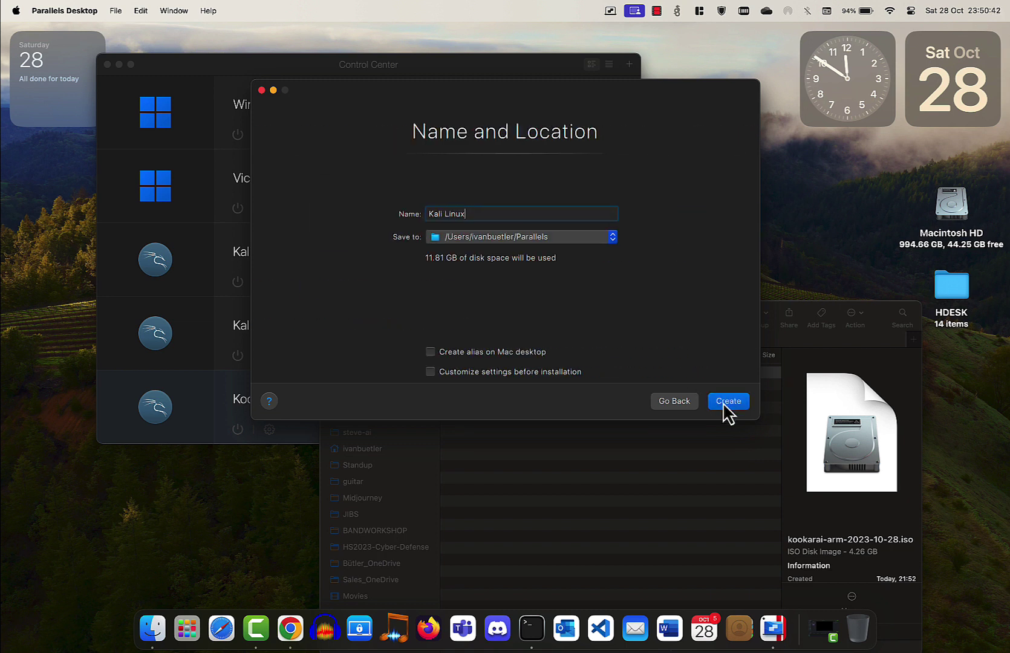
pyautogui.write('Kookarai-Pentesting-Linux')
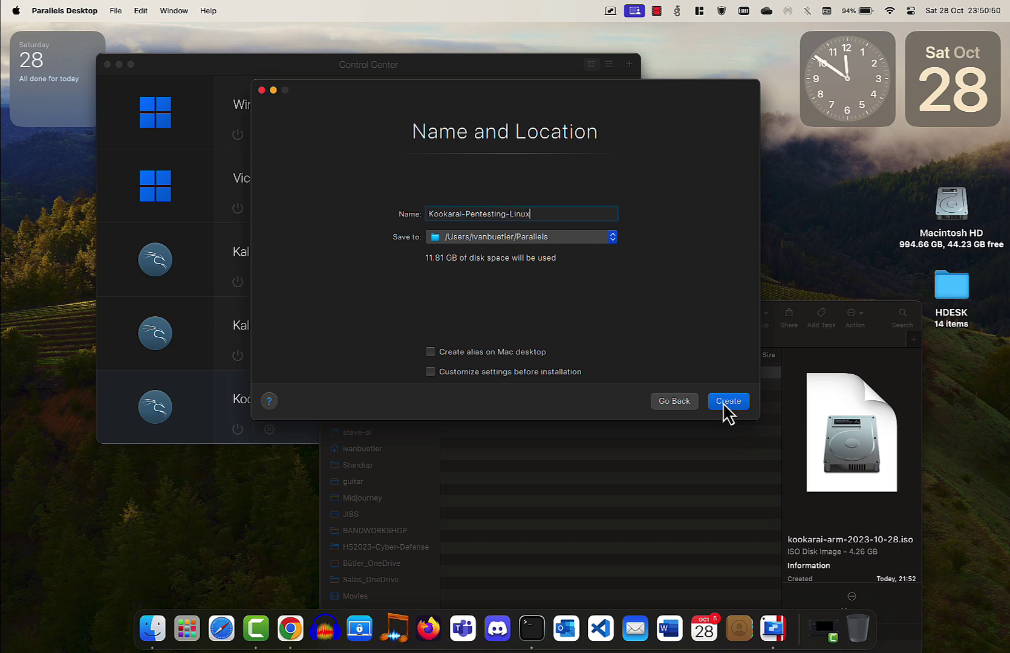
pyautogui.write('-2022-10-28')
pyautogui.click(729, 404)
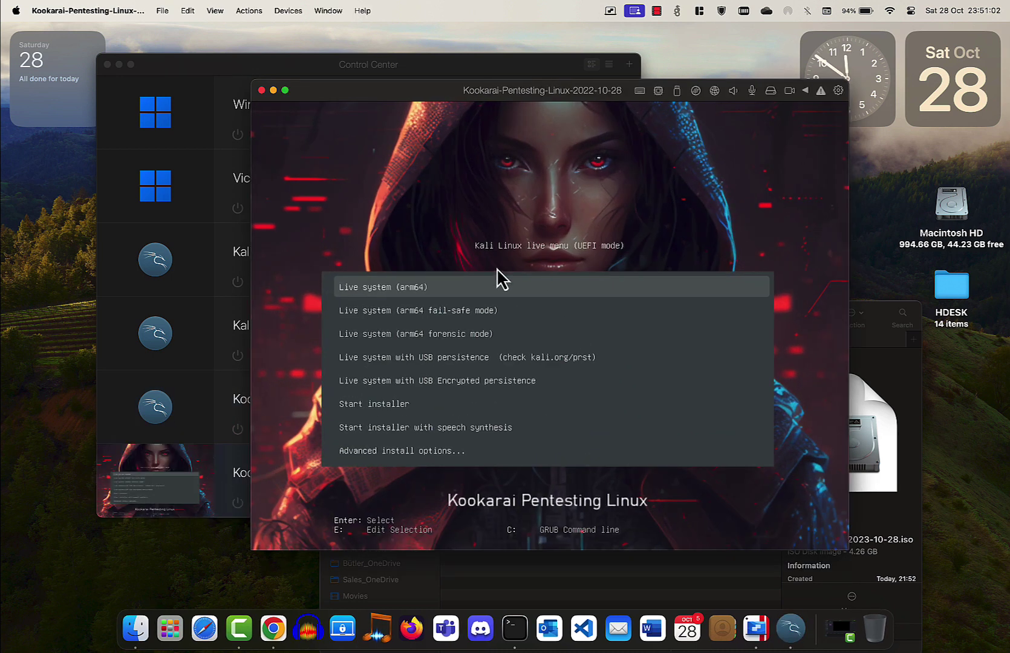
# Halt the GRUB auto-boot and stop the new VM, confirming the Stop prompt.
pyautogui.press('Down')
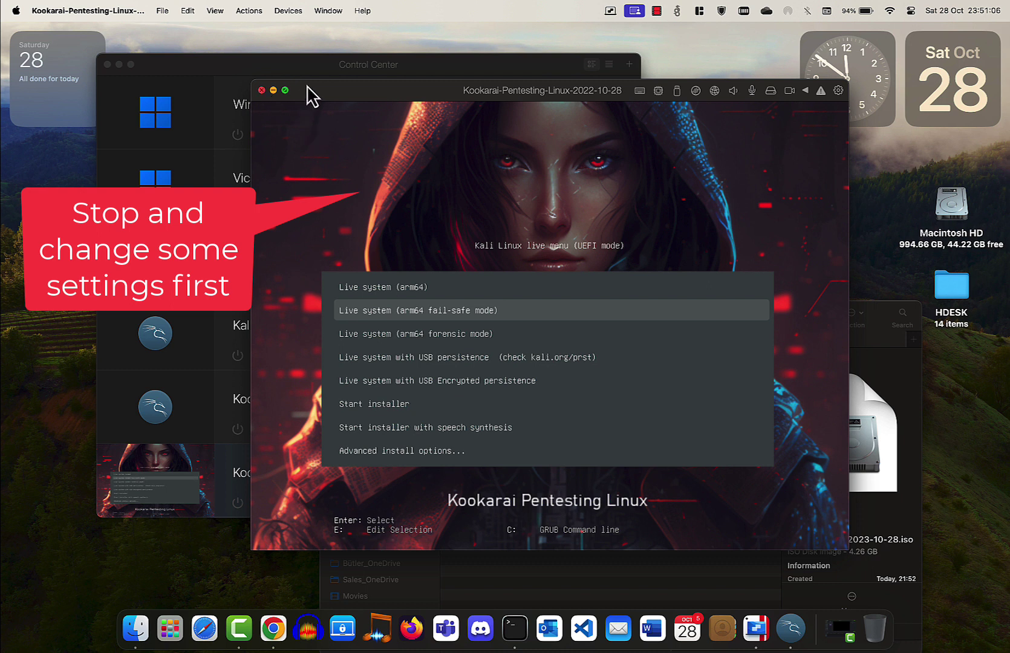
pyautogui.click(246, 12)
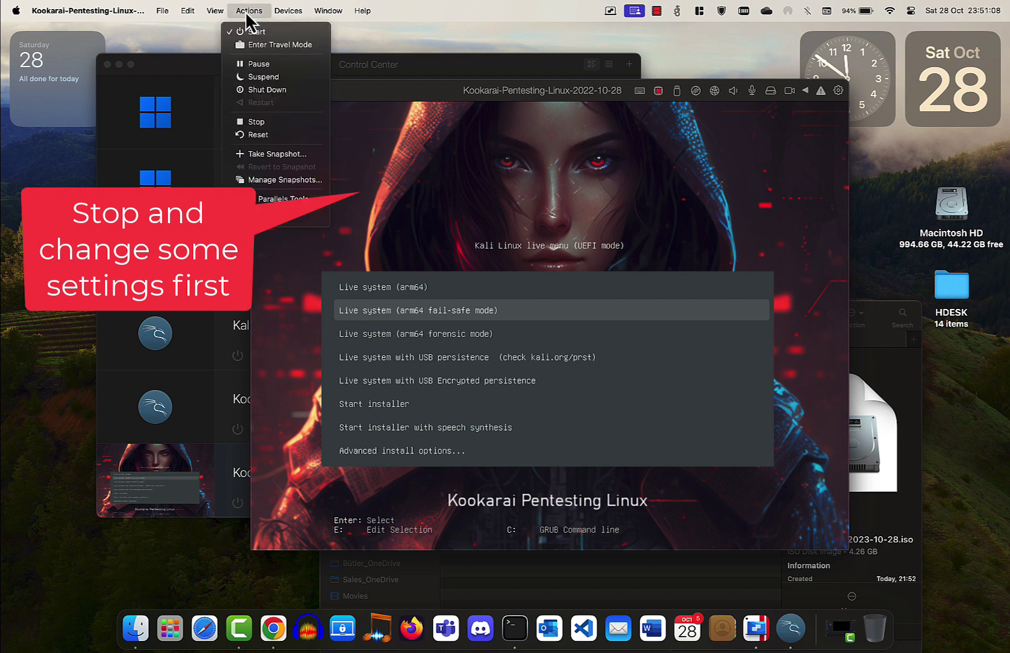
pyautogui.click(264, 122)
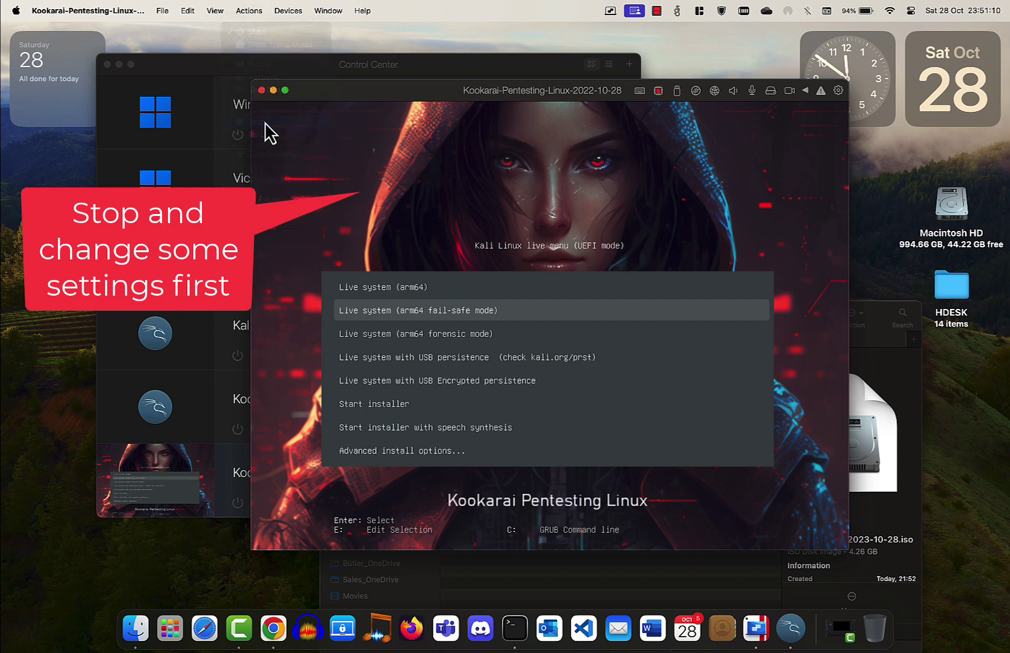
pyautogui.click(549, 348)
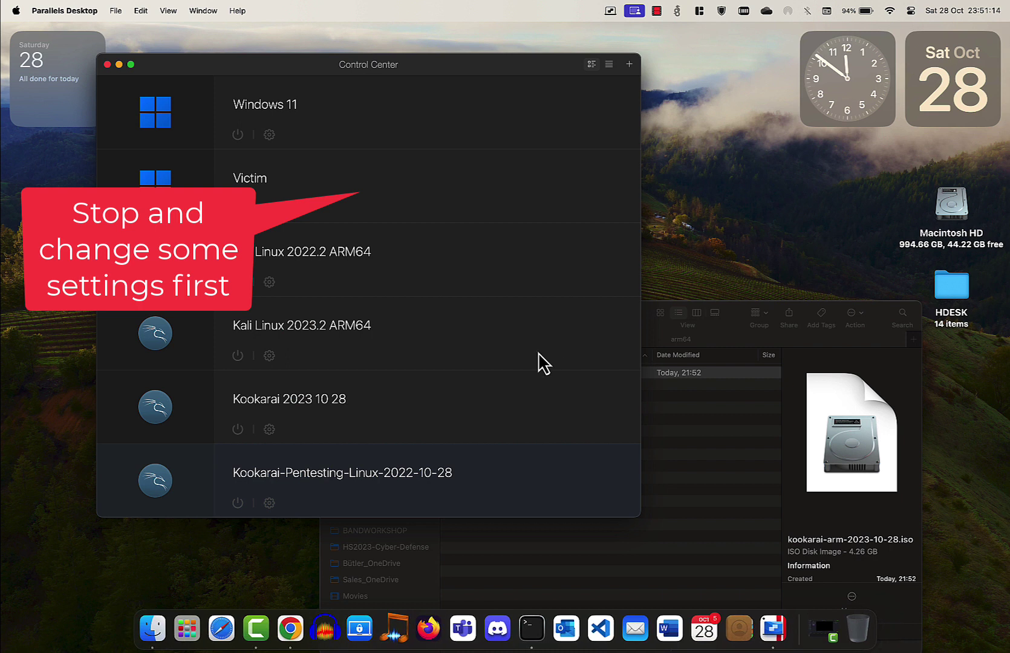
# In the VM's configuration, raise memory to 4096 MB and bring up the Hard Disk page.
pyautogui.click(270, 503)
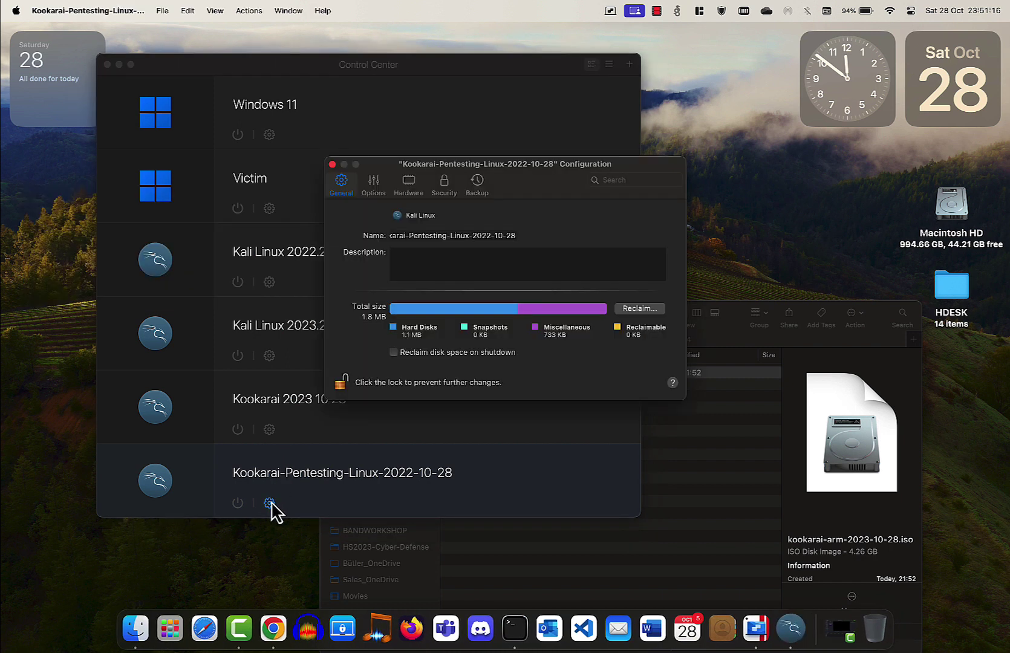
pyautogui.click(373, 188)
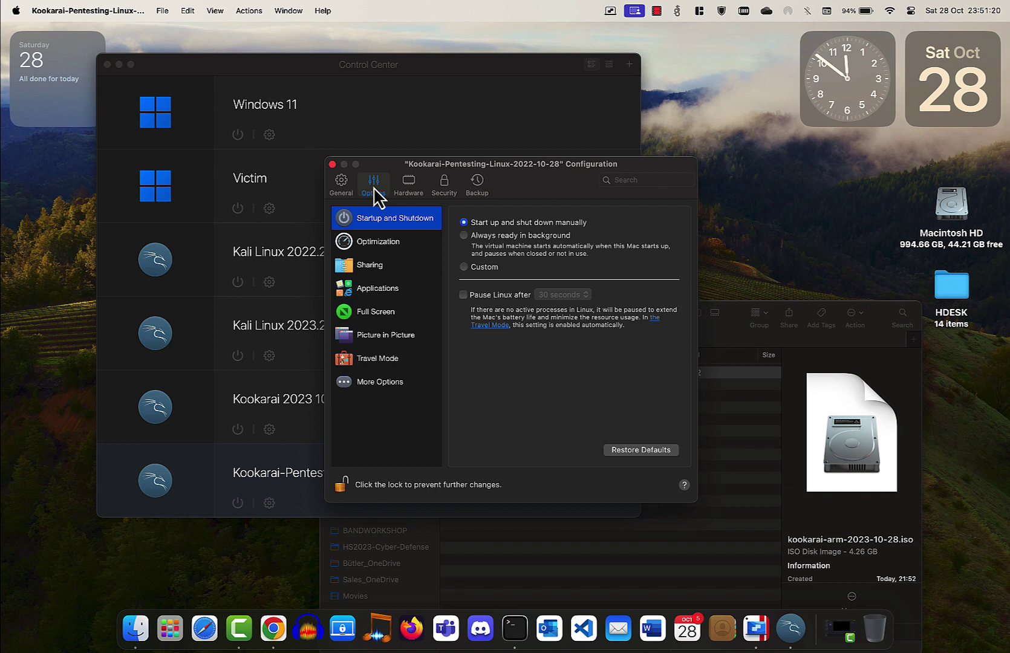
pyautogui.click(341, 184)
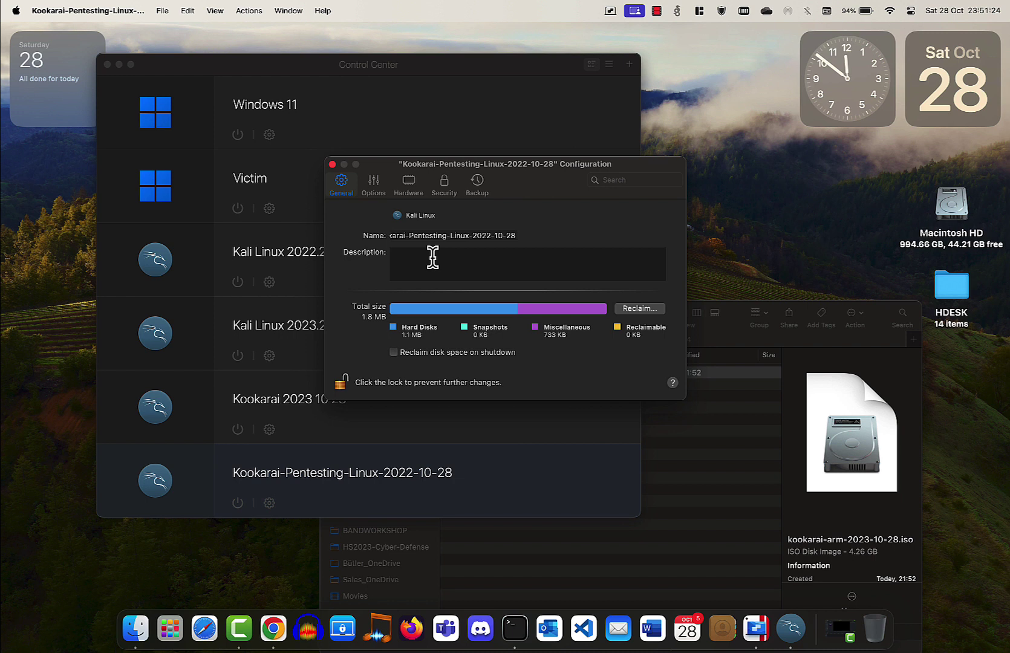
pyautogui.click(407, 181)
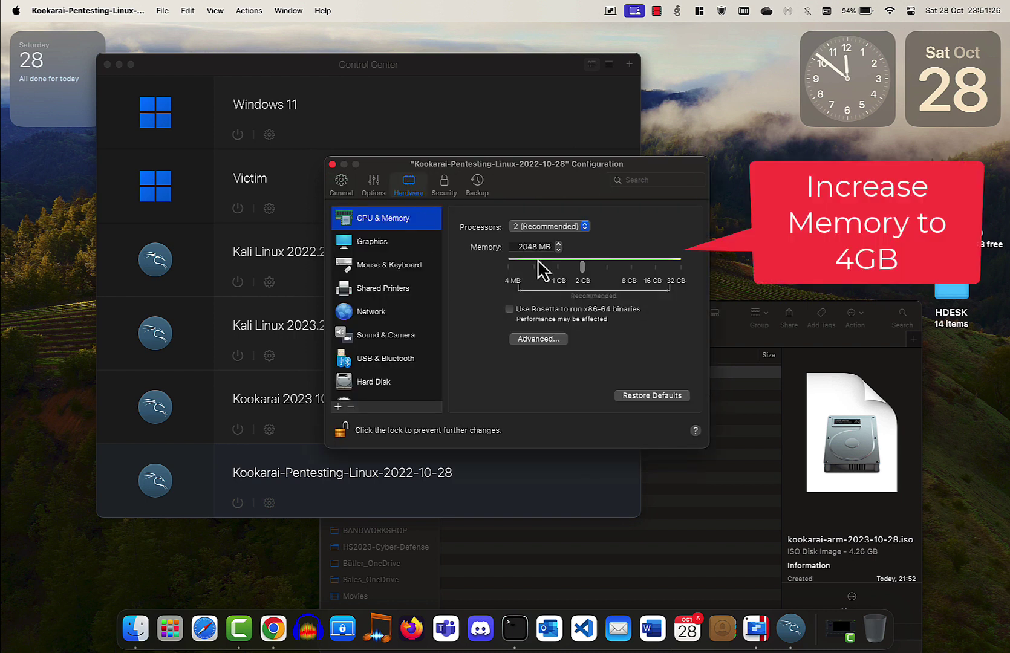
pyautogui.moveTo(583, 264); pyautogui.dragTo(608, 265)
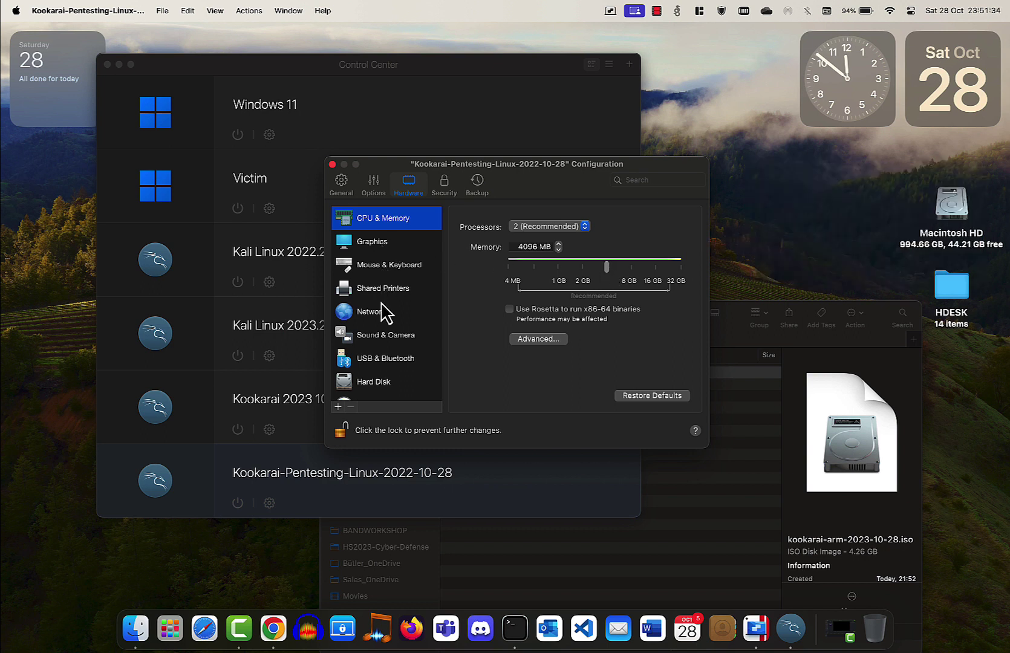
pyautogui.click(378, 386)
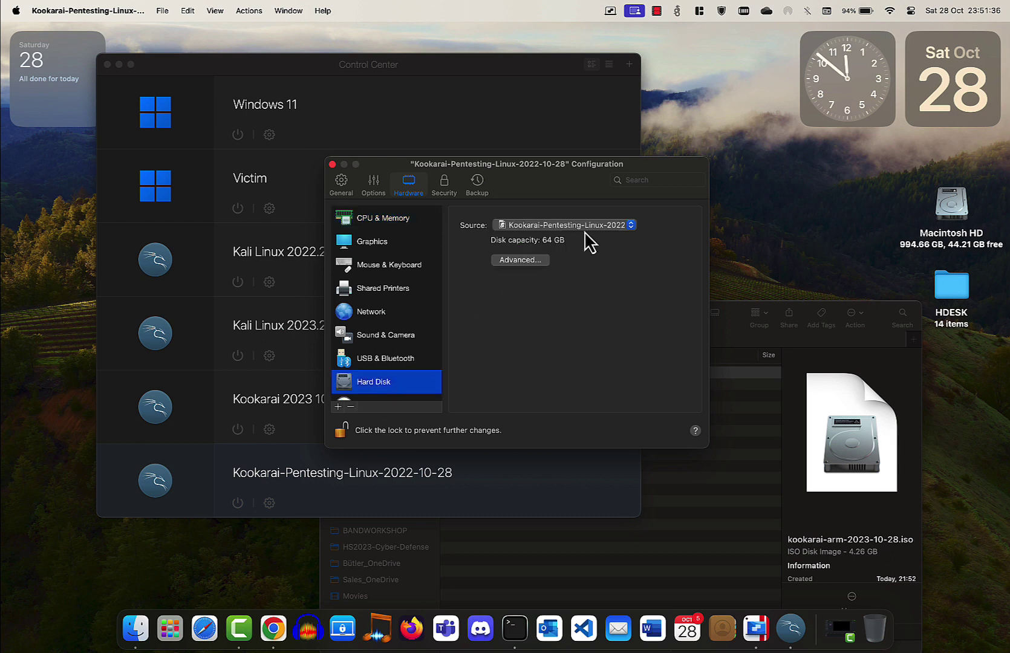
# Enlarge the virtual disk to 200 GB, close the configuration, and start the VM.
pyautogui.click(531, 262)
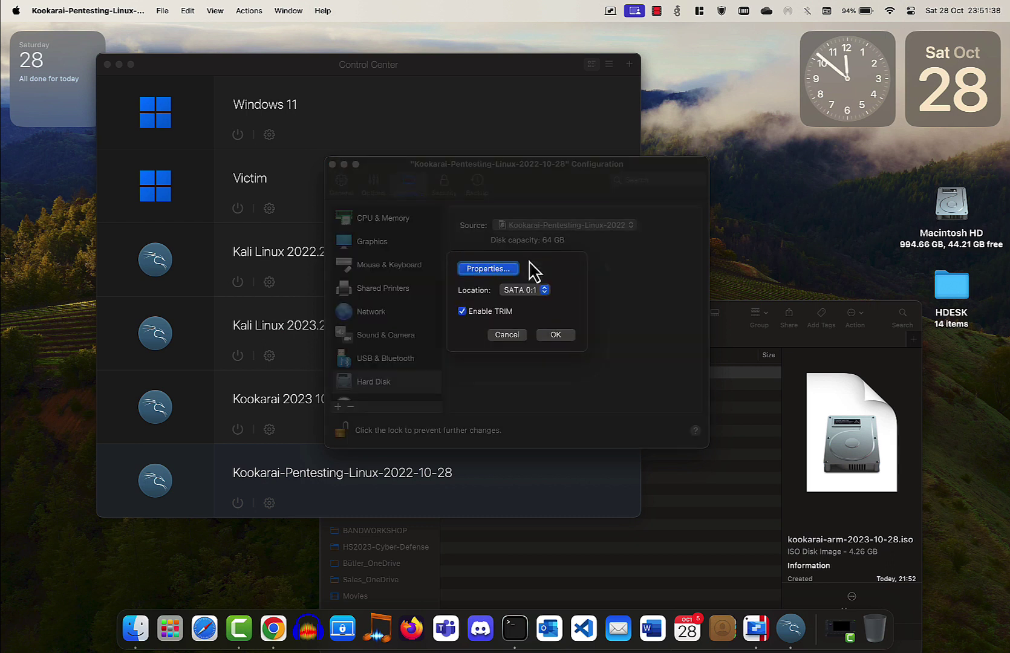
pyautogui.click(499, 273)
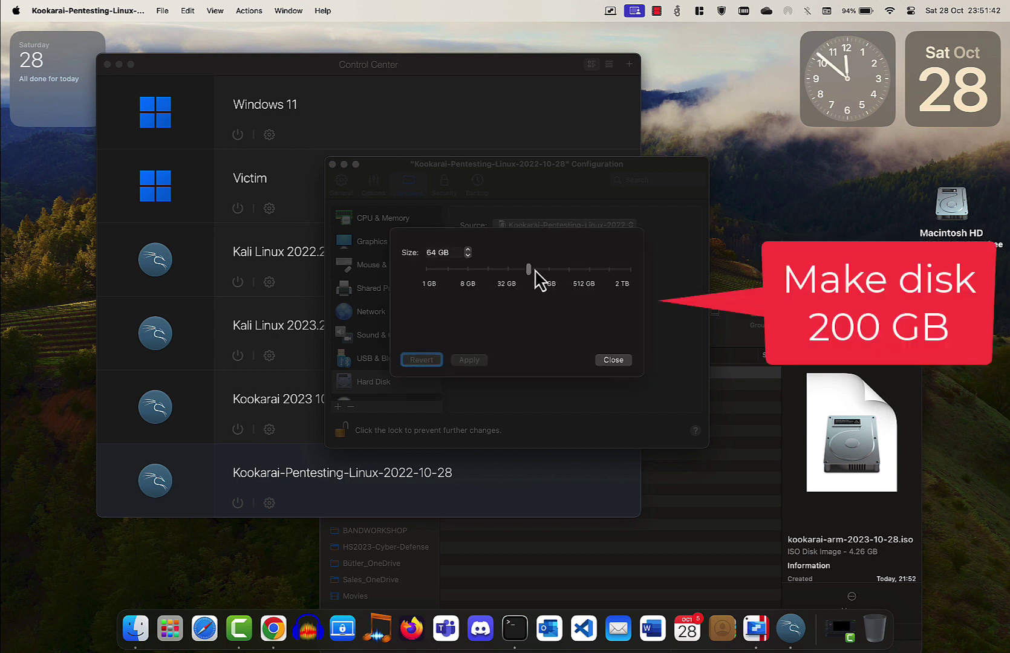
pyautogui.moveTo(529, 270); pyautogui.dragTo(559, 270)
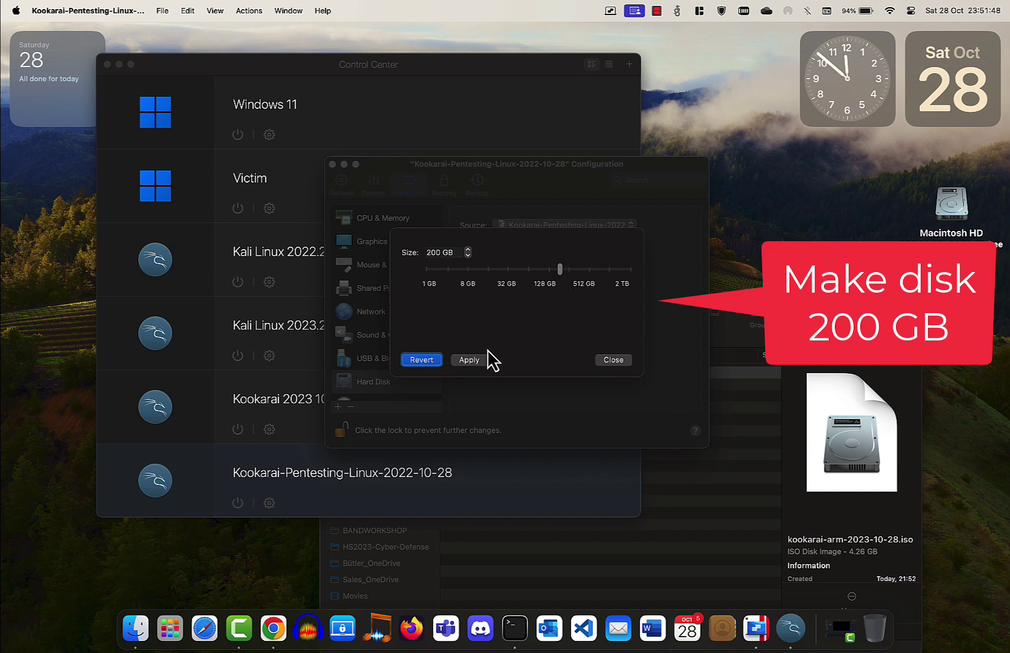
pyautogui.click(469, 361)
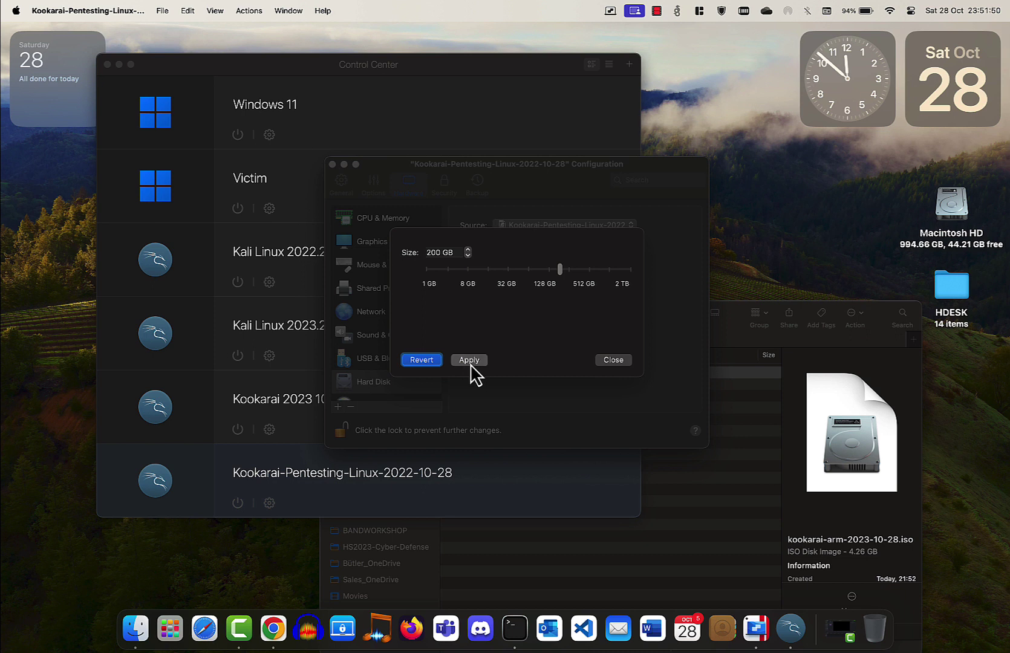
pyautogui.click(554, 360)
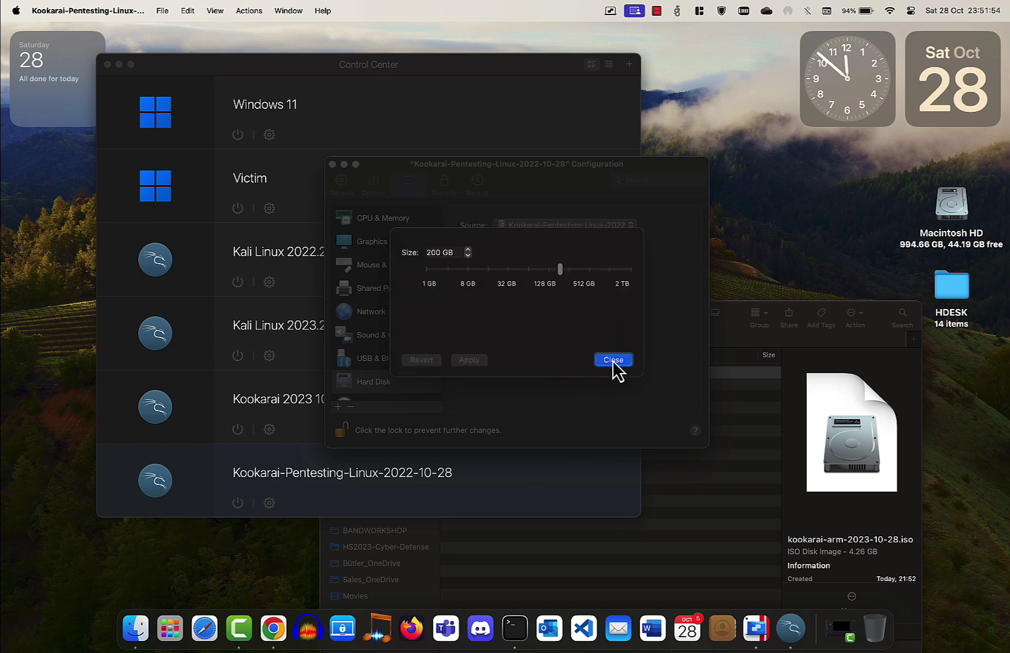
pyautogui.click(613, 361)
pyautogui.click(557, 337)
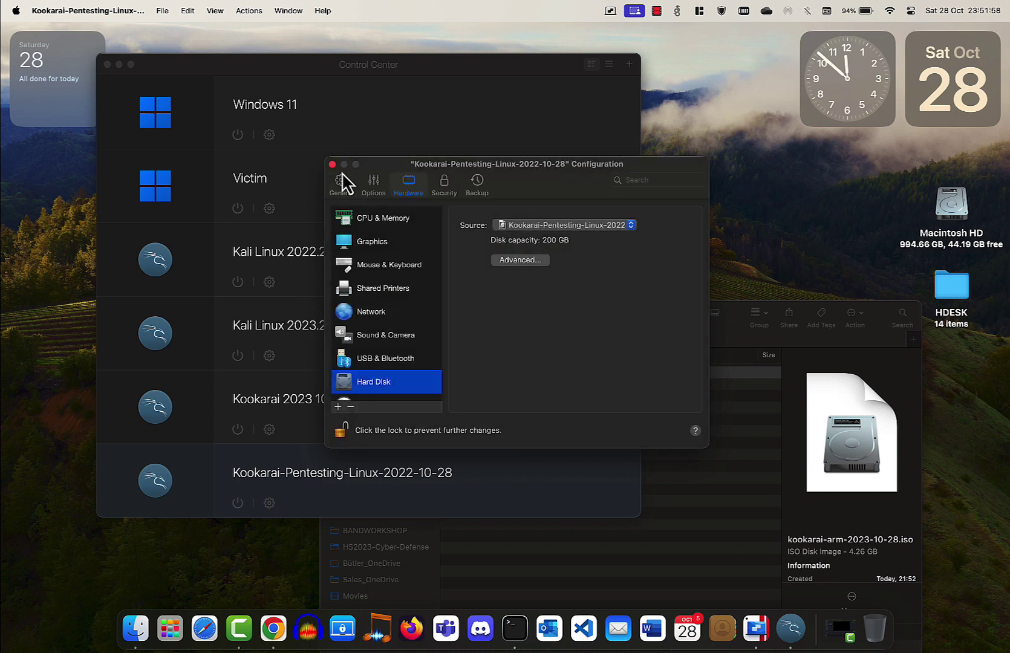
pyautogui.click(332, 164)
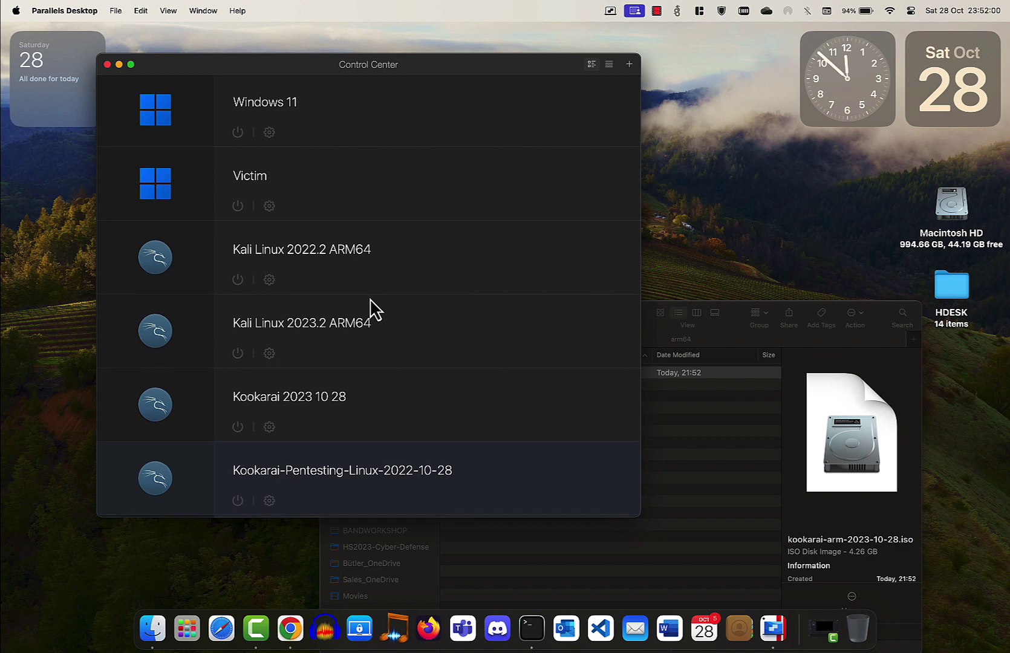
pyautogui.click(154, 482)
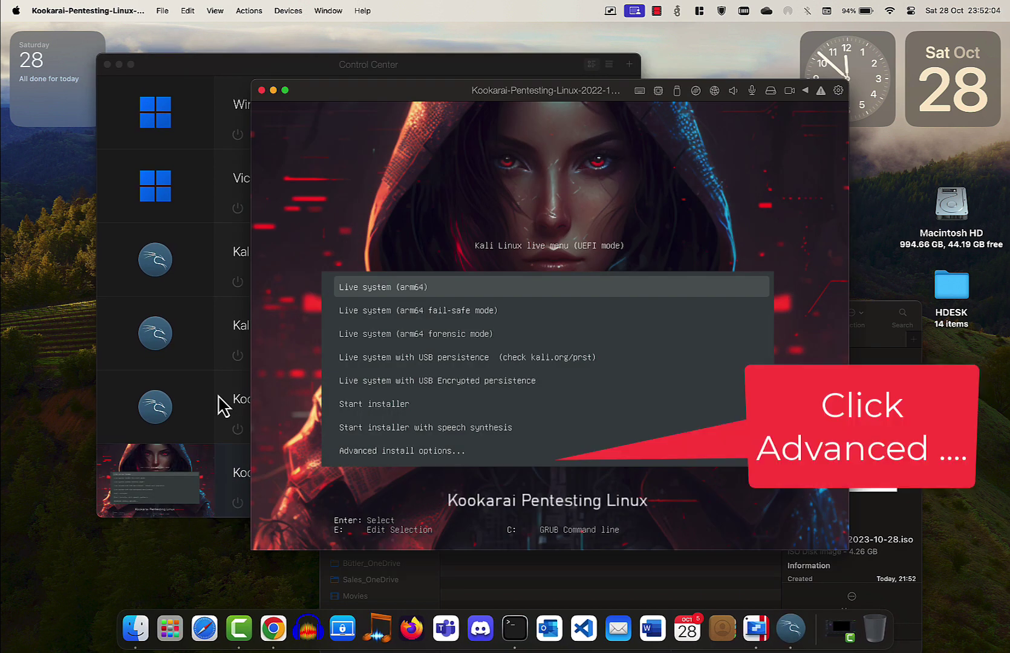
# Boot the Install entry under Advanced install options > Text installer in GRUB.
pyautogui.press('Down')
pyautogui.press('Down')
pyautogui.press('Down')
pyautogui.press('Down')
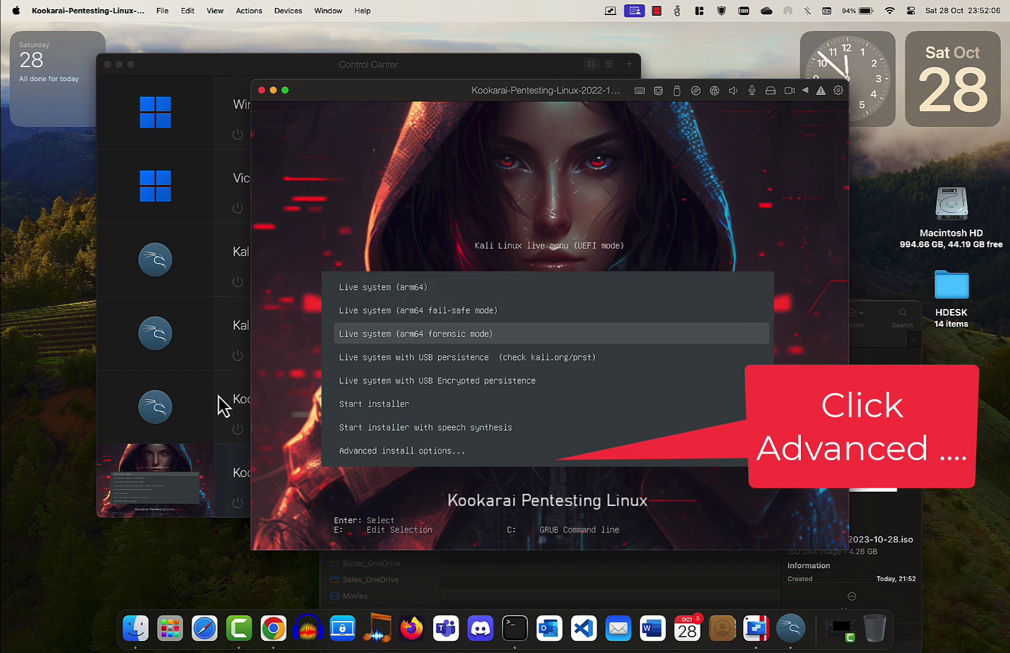
pyautogui.press('Down')
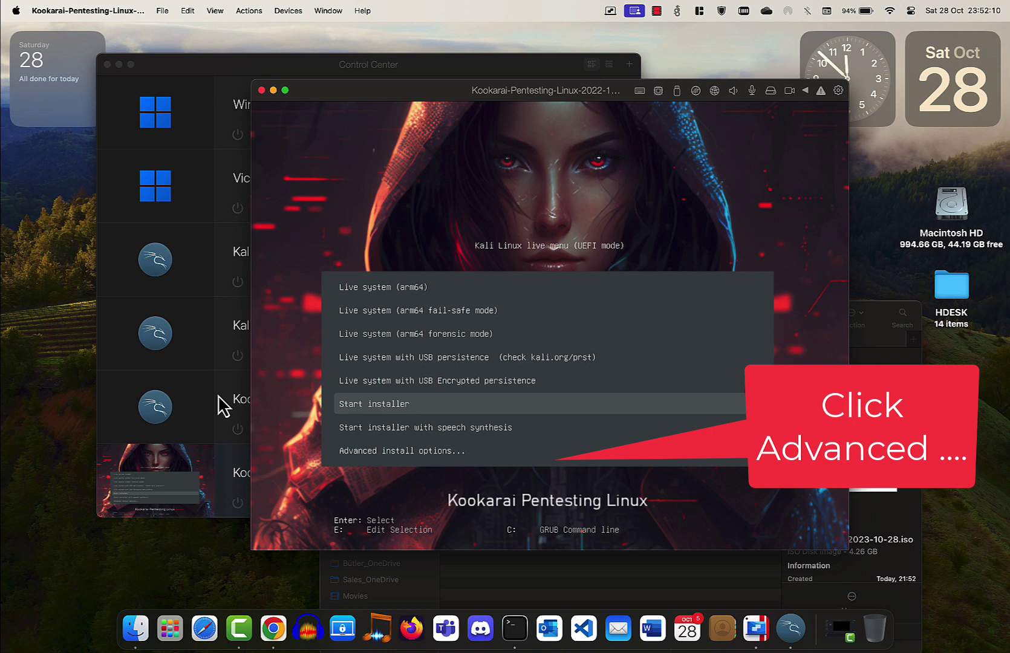
pyautogui.press('Down')
pyautogui.press('Down')
pyautogui.press('Return')
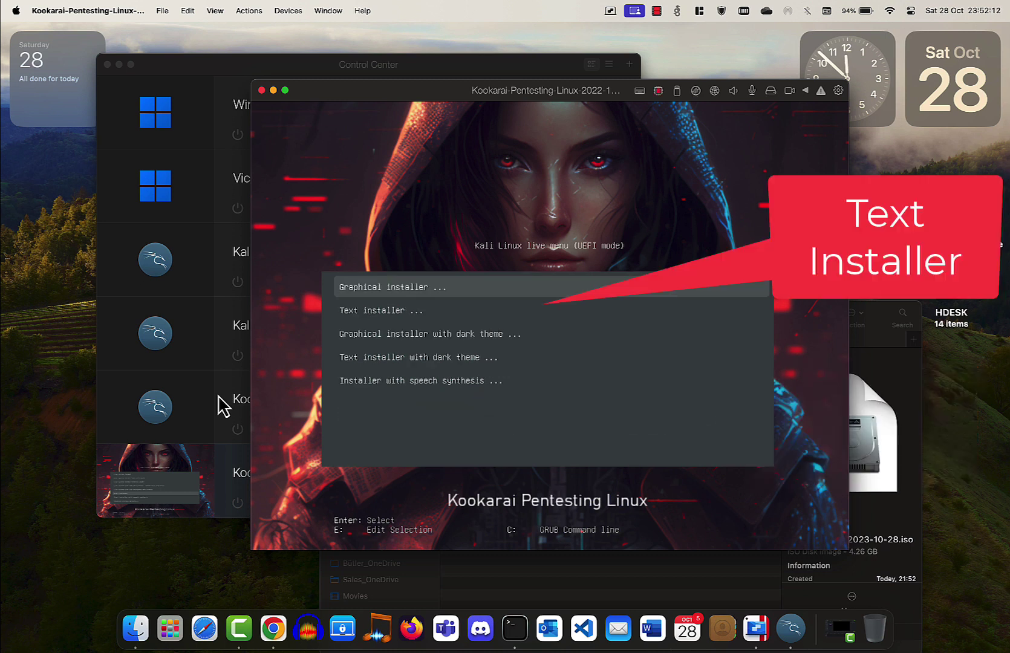
pyautogui.press('Down')
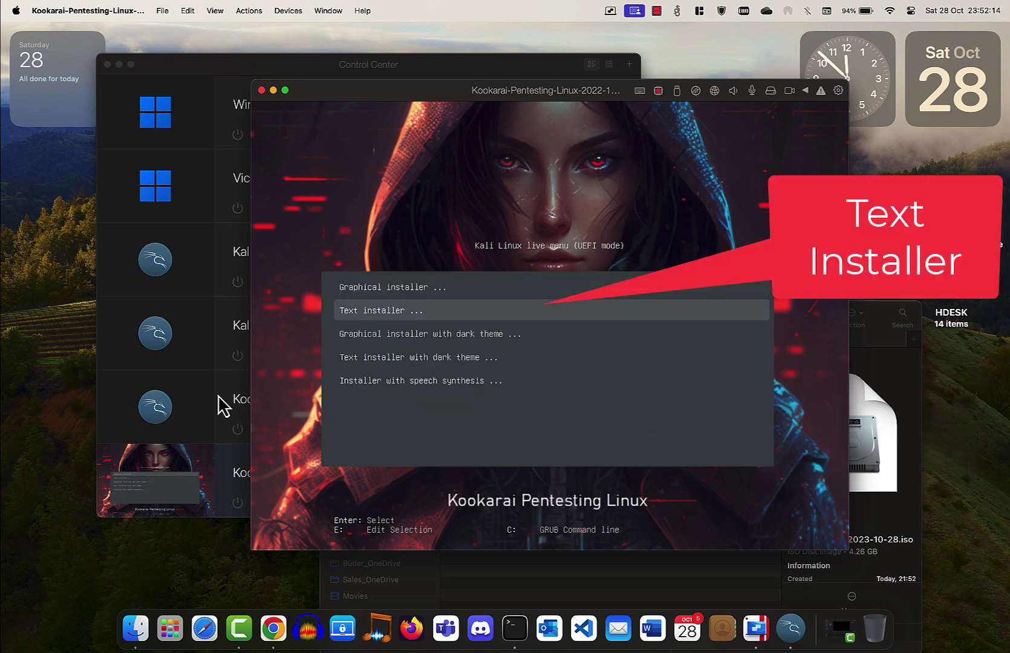
pyautogui.press('Return')
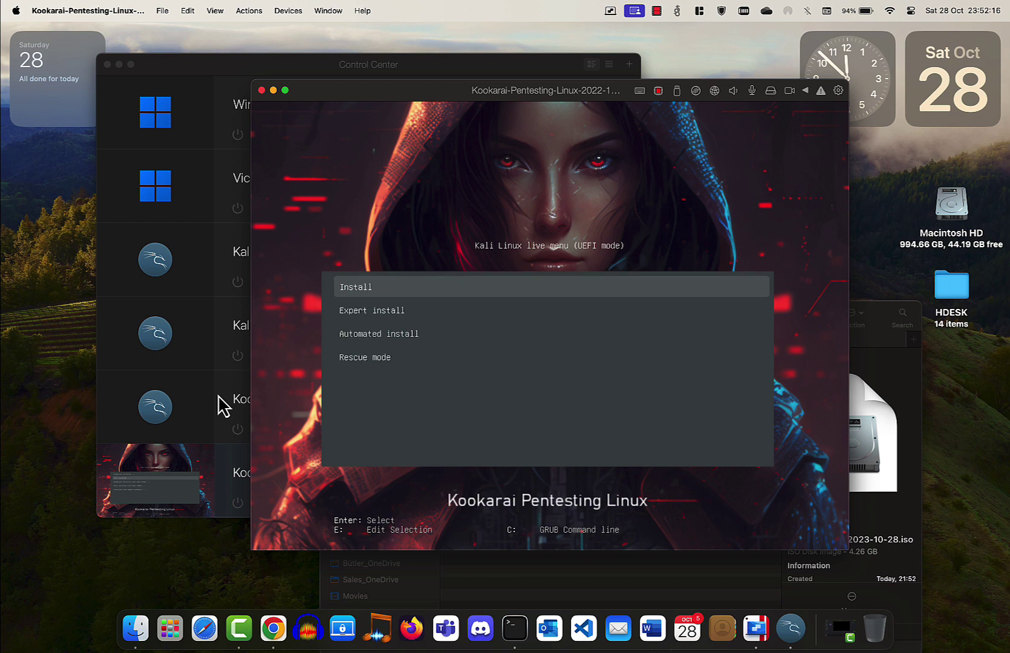
pyautogui.press('Return')
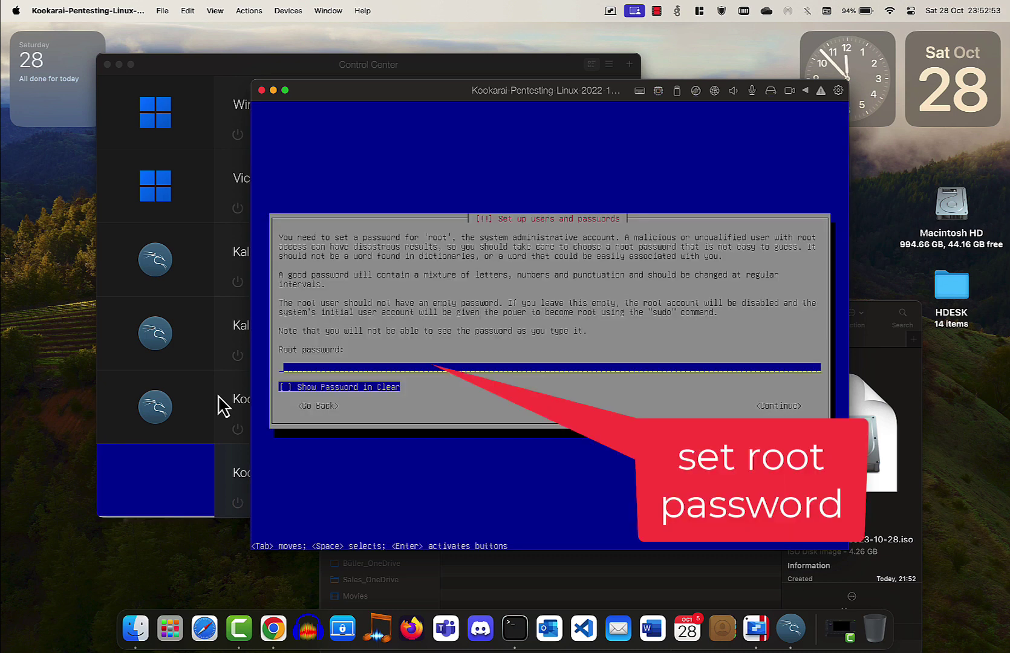
# Enter the root password and retype it for verification.
pyautogui.write('*******')
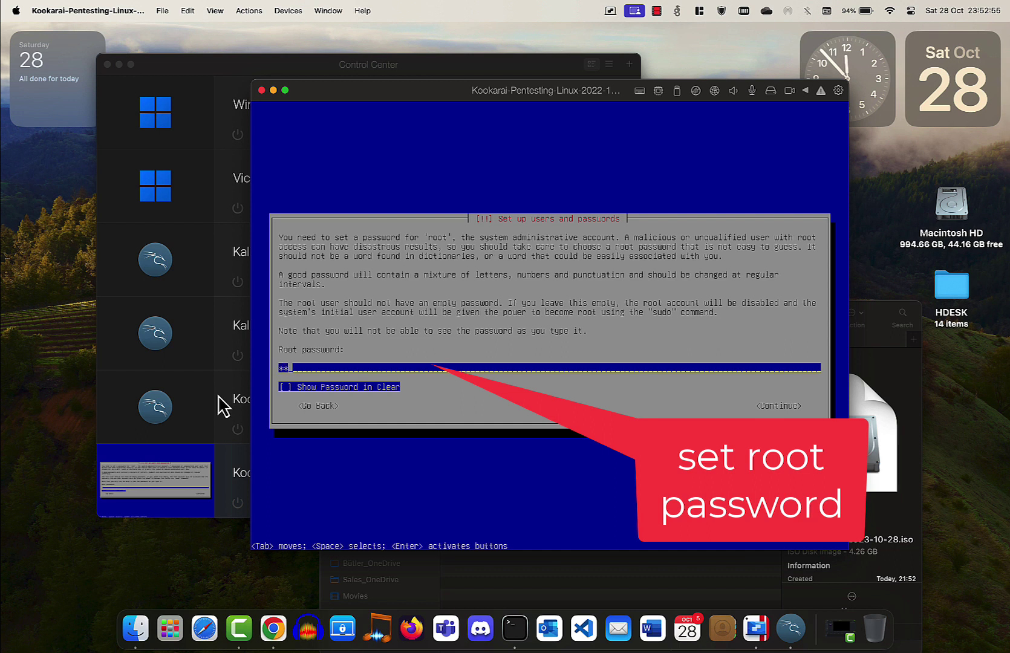
pyautogui.press('Return')
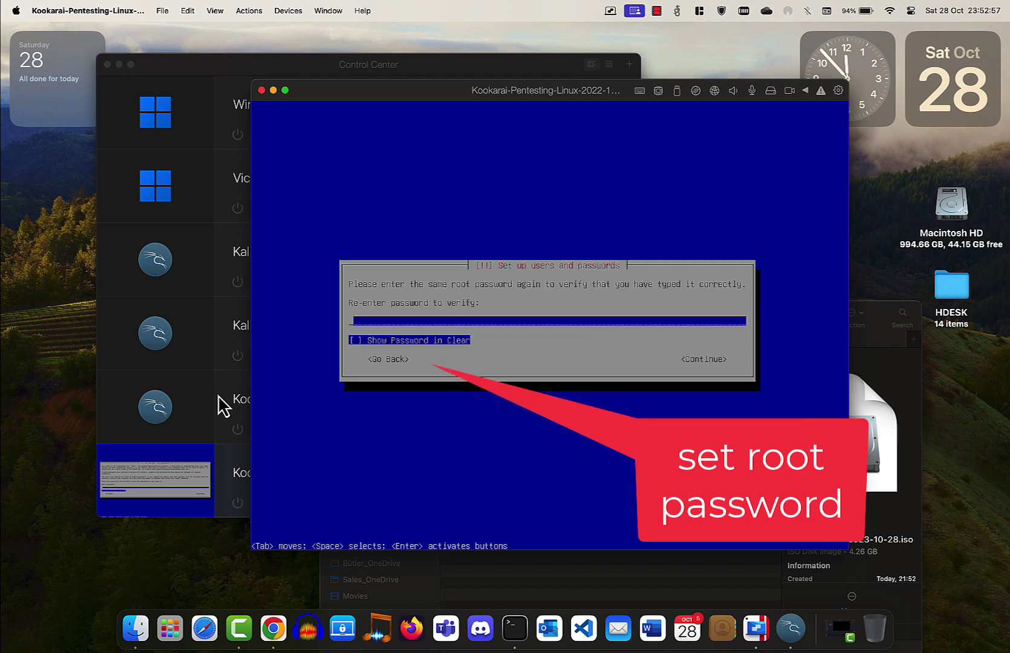
pyautogui.write('*******')
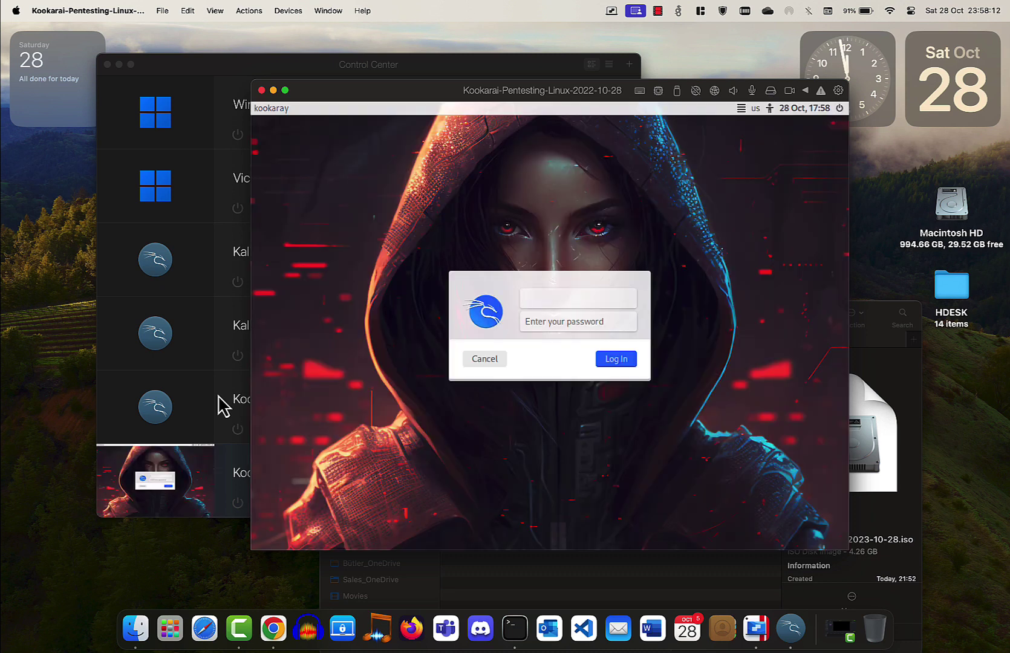
# Log in with the account's username and password, retrying after the first attempt is rejected.
pyautogui.write('ker')
pyautogui.press('Return')
pyautogui.write('hacker')
pyautogui.press('Return')
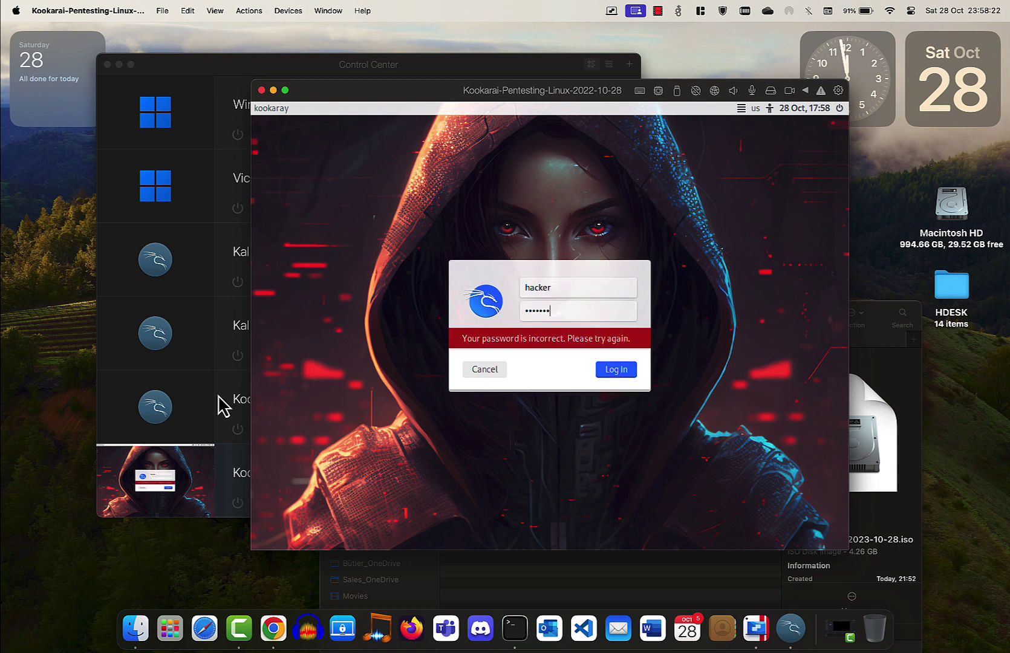
pyautogui.press('Return')
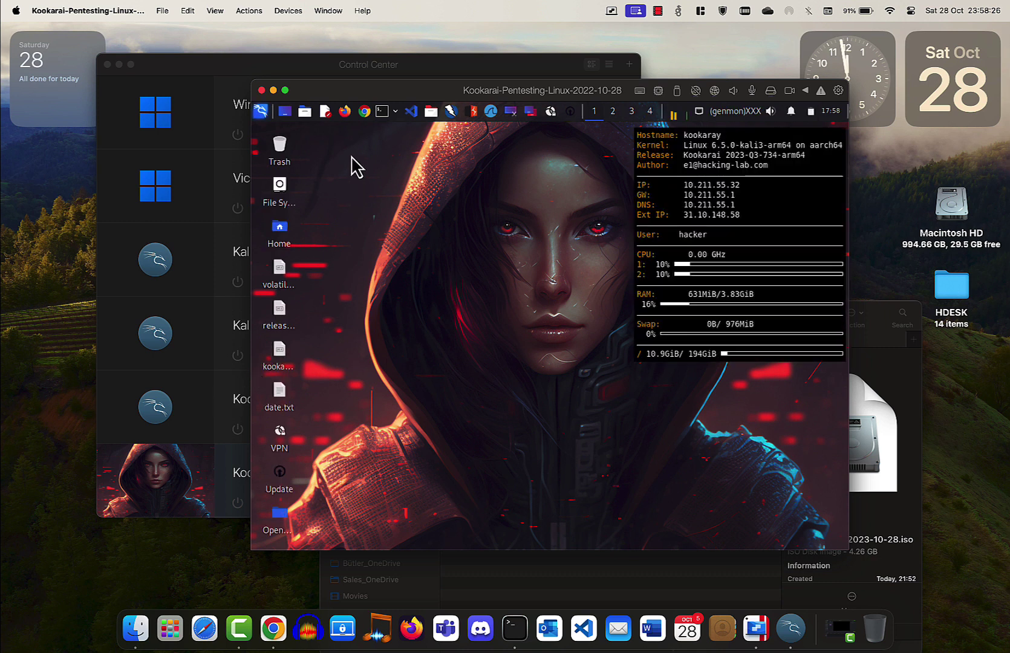
# Move and enlarge the Kookarai VM window, then open a Root Terminal from the panel.
pyautogui.moveTo(366, 90); pyautogui.dragTo(158, 35)
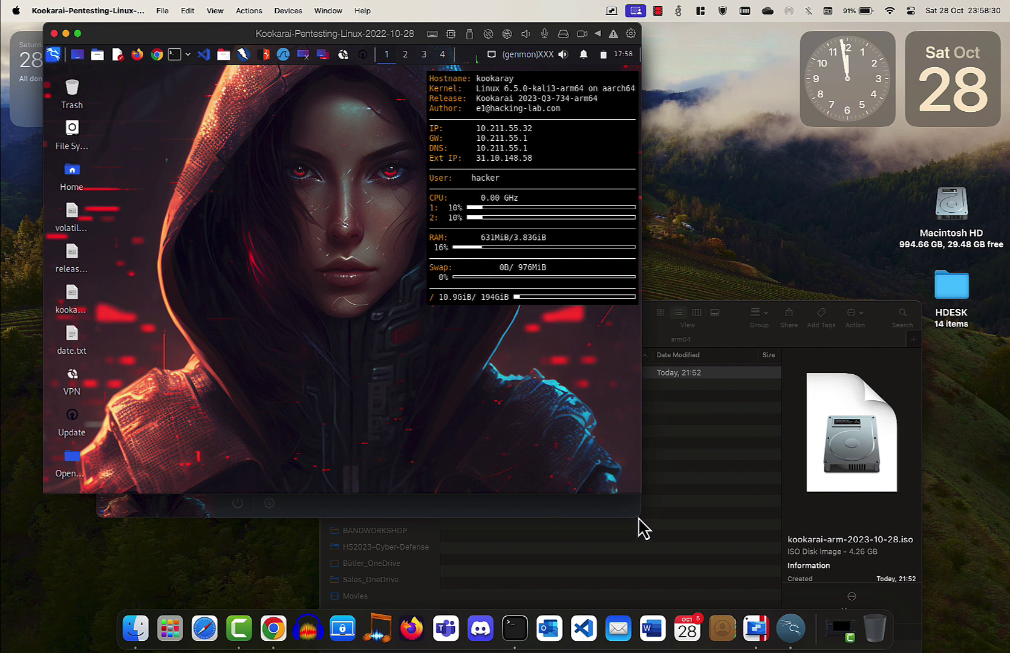
pyautogui.moveTo(638, 487); pyautogui.dragTo(974, 592)
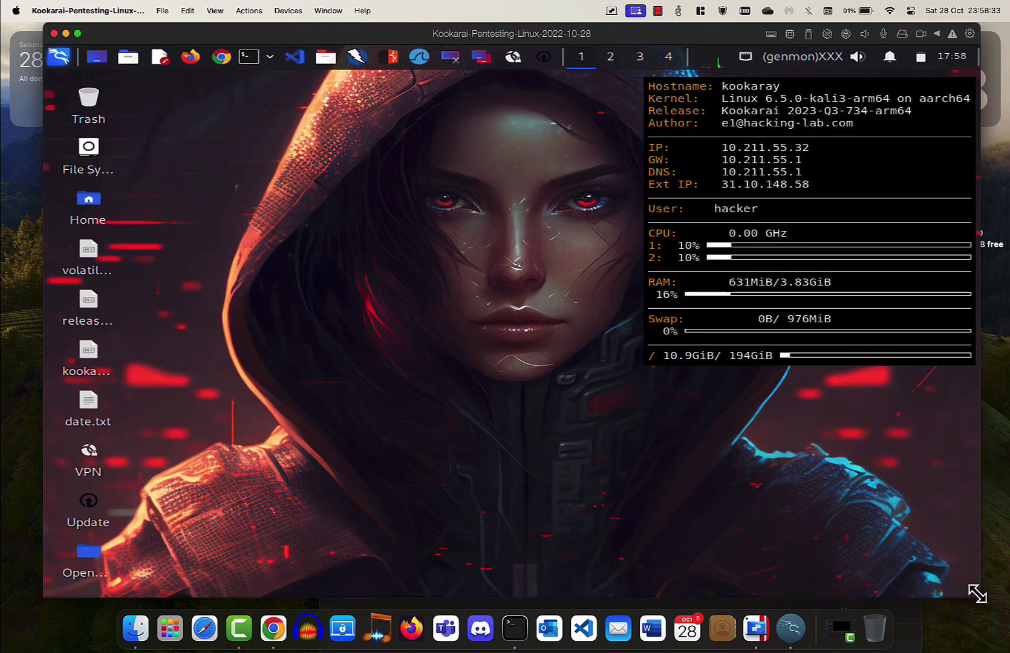
pyautogui.click(271, 61)
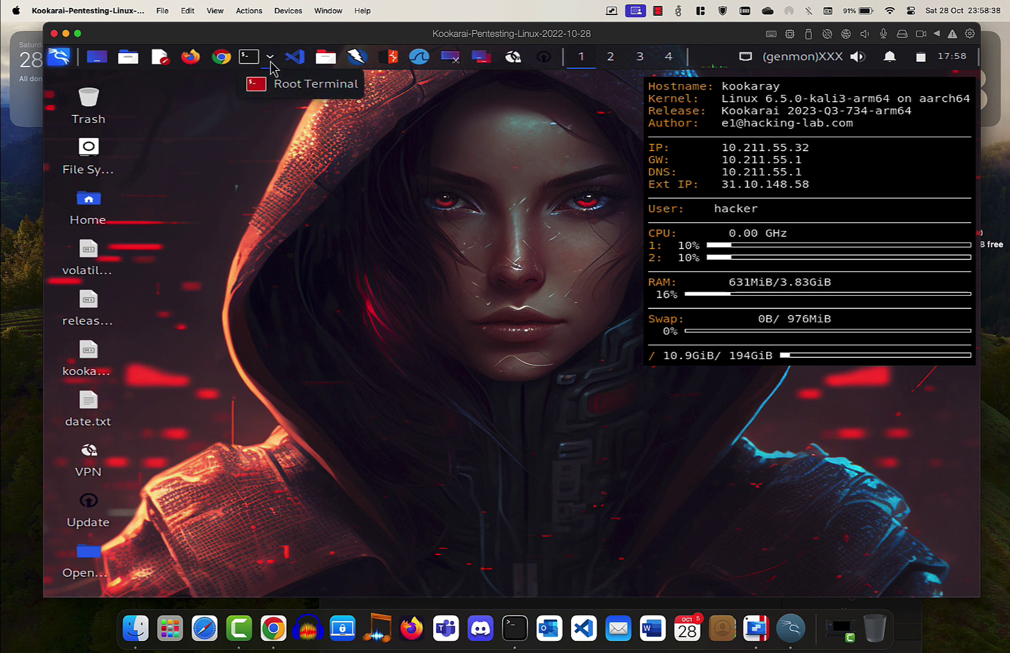
pyautogui.click(266, 85)
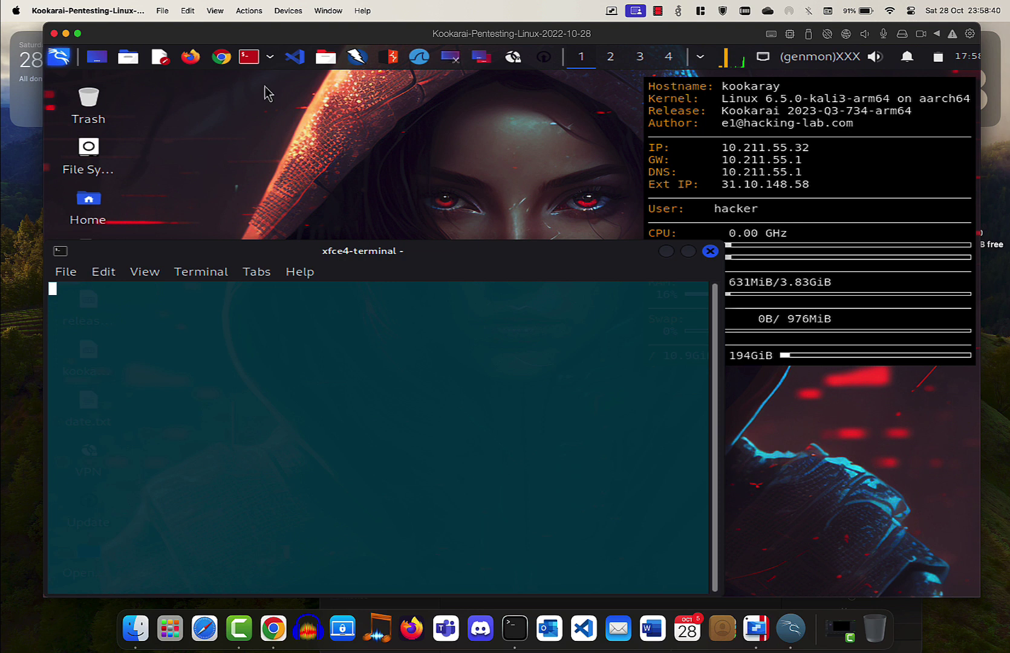
# Run apt-update-everything.sh as root, which reports 0 packages upgraded.
pyautogui.moveTo(355, 251); pyautogui.dragTo(413, 163)
pyautogui.write('apt-')
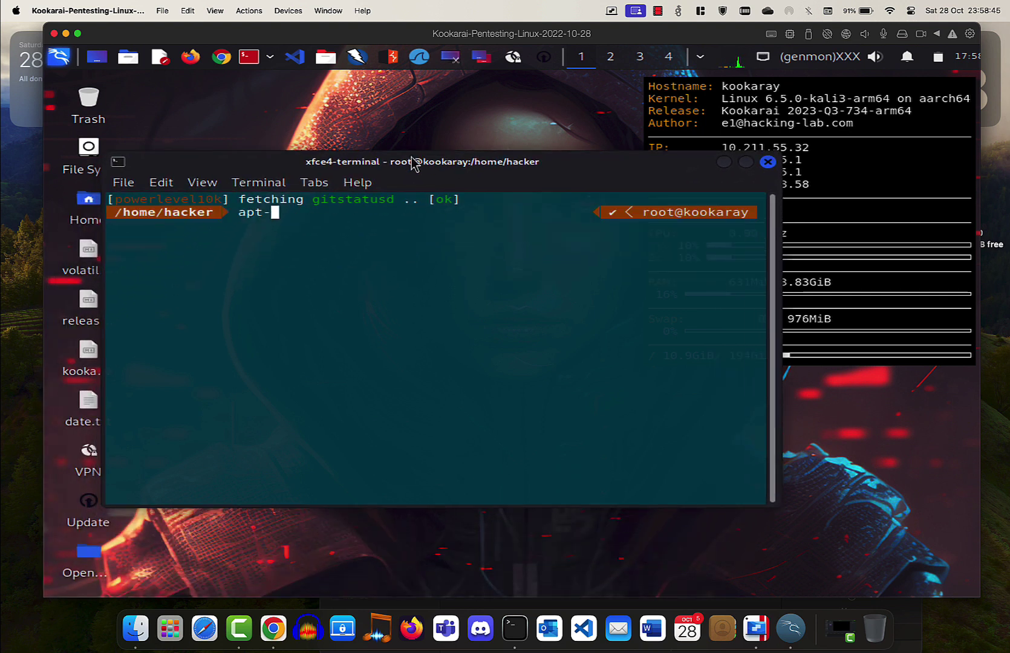
pyautogui.press('Tab')
pyautogui.press('Return')
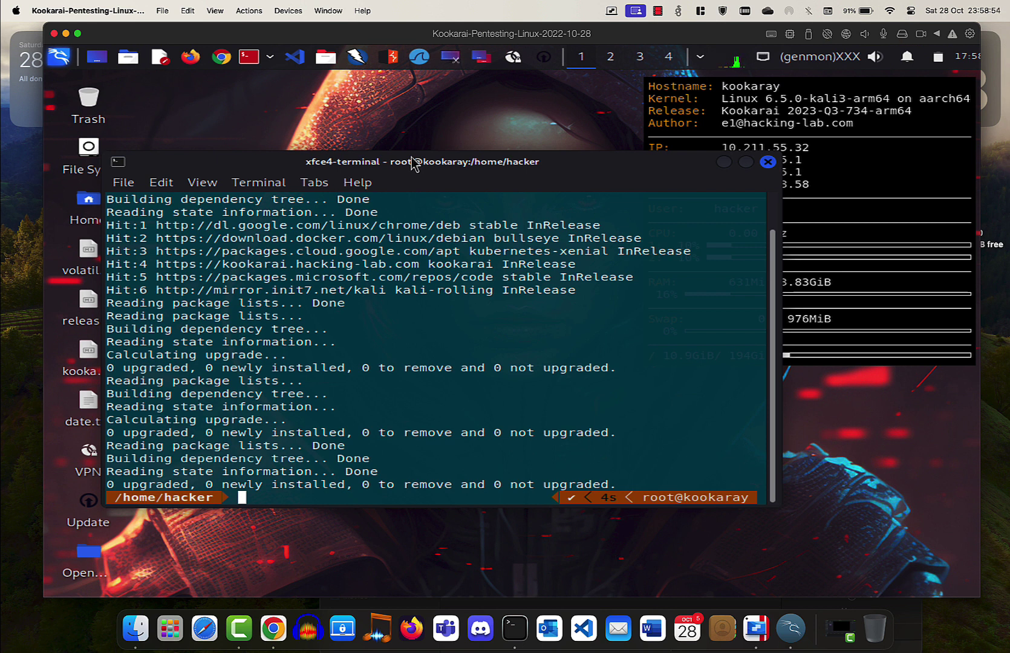
# Put the VM in full screen and set the guest Display resolution to 1920x1200, keeping the configuration.
pyautogui.click(215, 11)
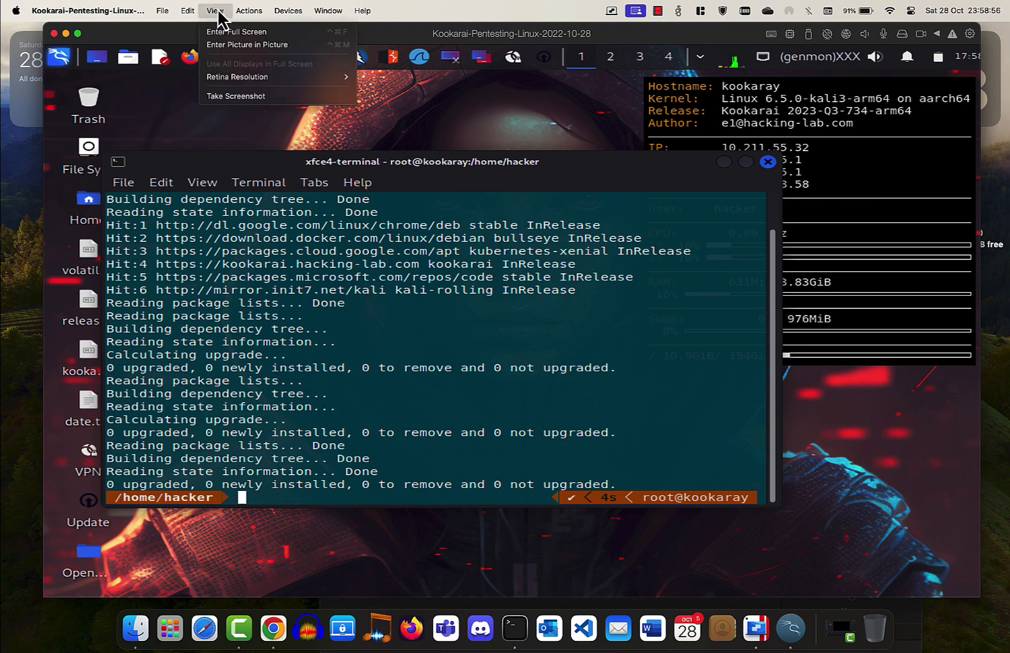
pyautogui.click(236, 31)
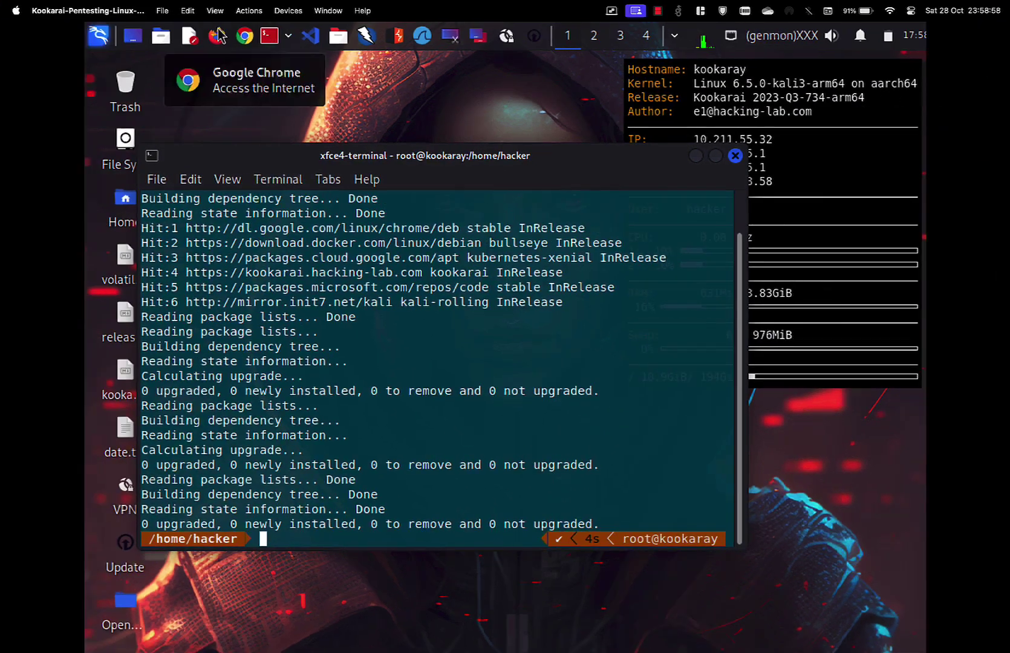
pyautogui.click(99, 39)
pyautogui.click(129, 180)
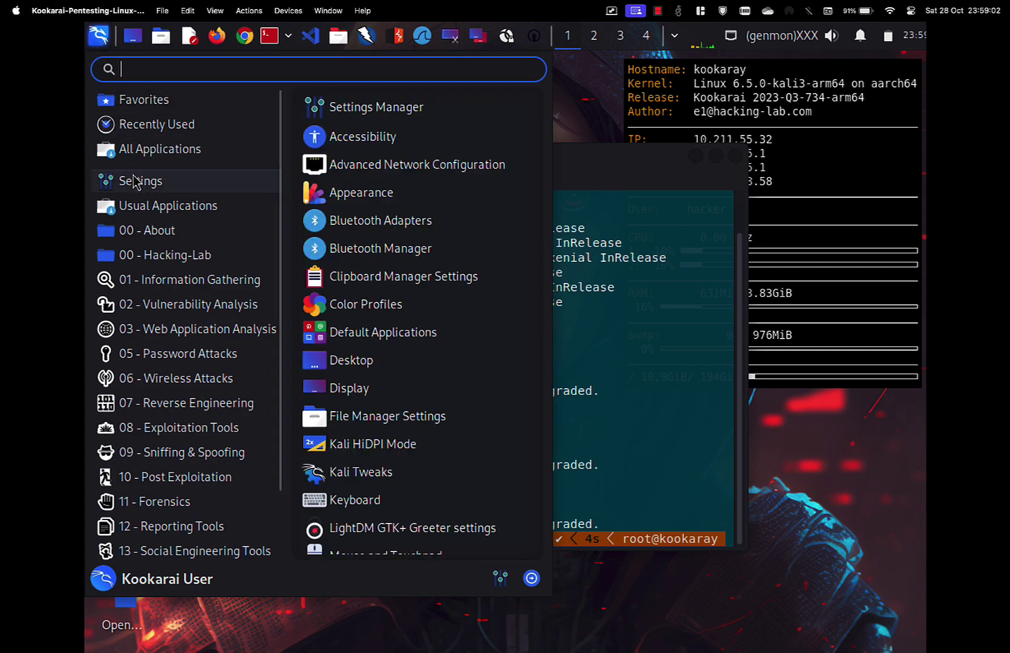
pyautogui.click(349, 389)
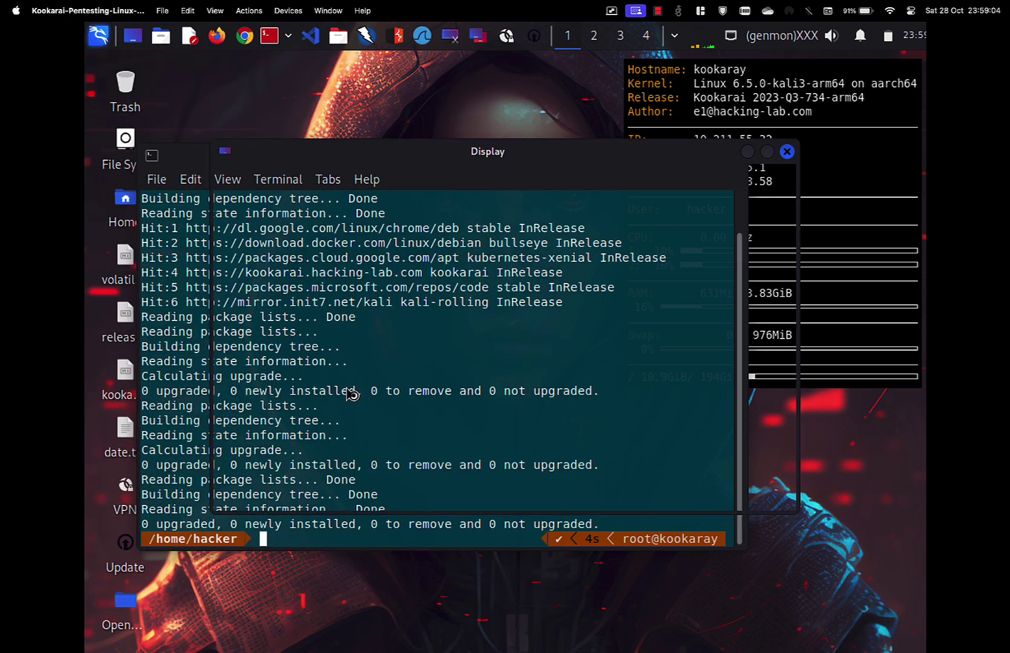
pyautogui.click(677, 257)
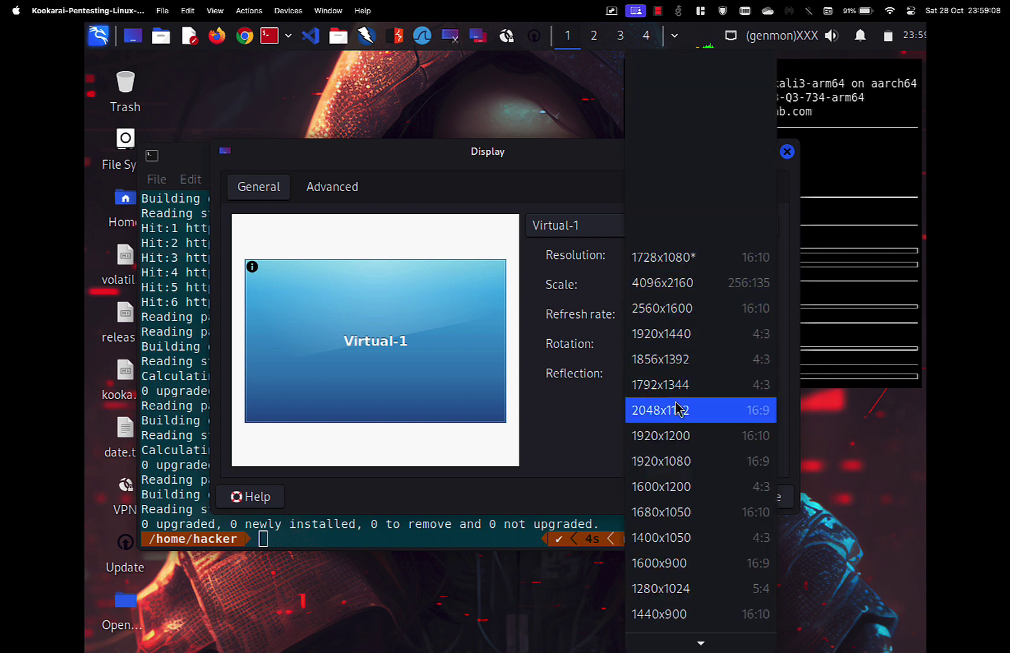
pyautogui.click(668, 437)
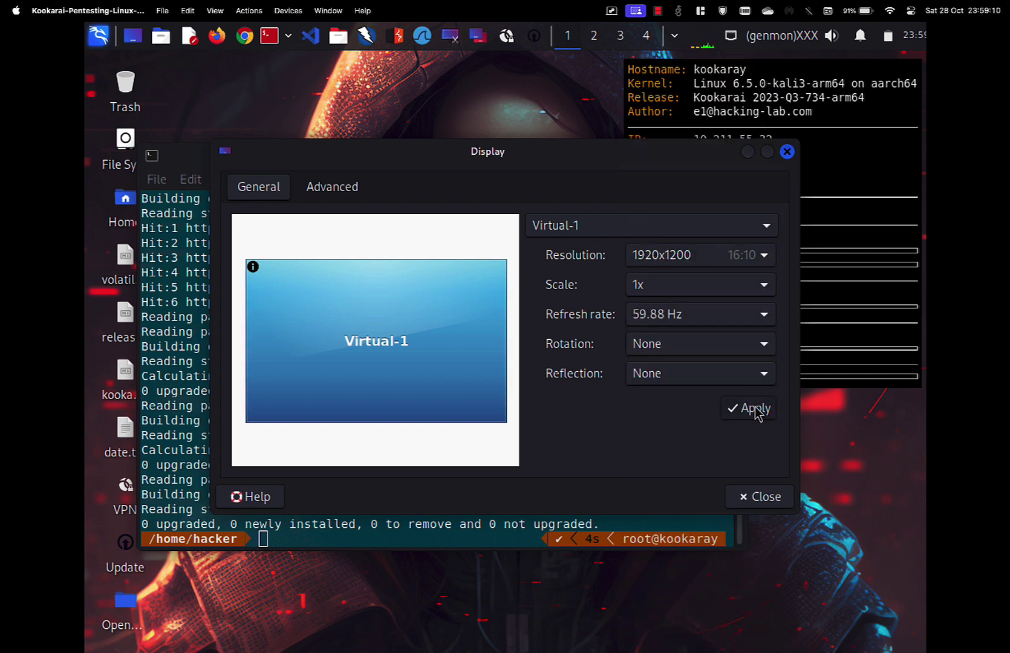
pyautogui.click(757, 410)
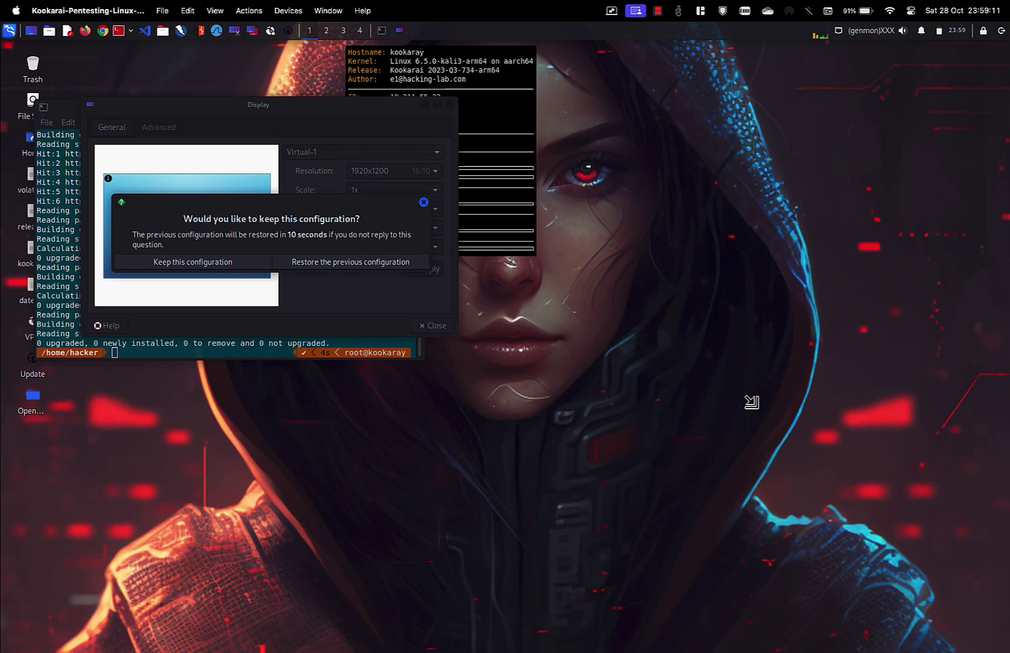
pyautogui.click(232, 264)
pyautogui.click(429, 326)
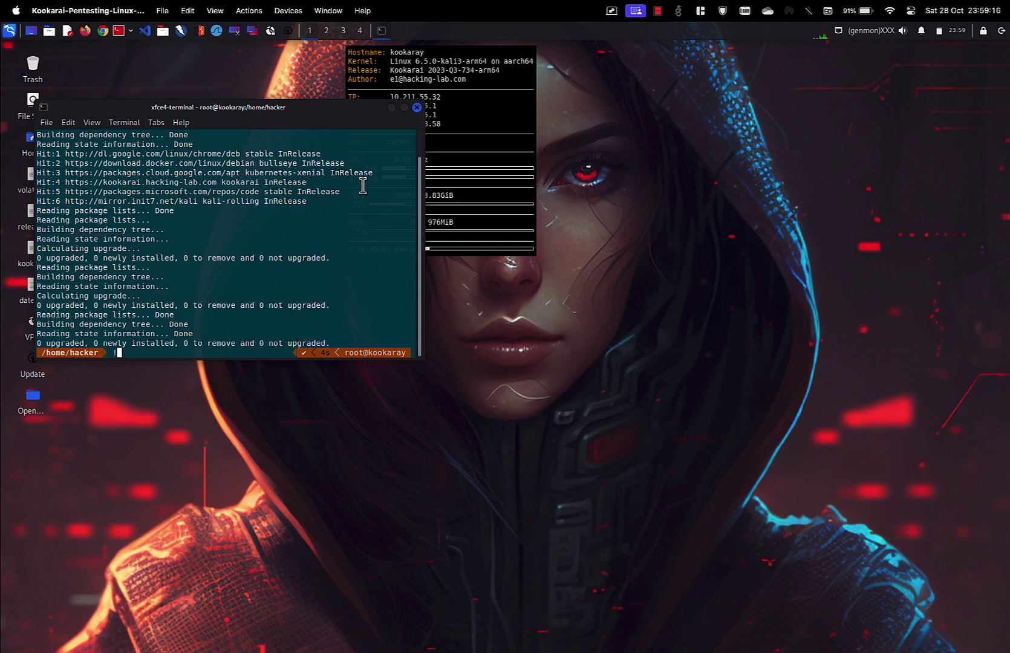
# Clear the terminal and run poweroff to shut down the Kookarai VM.
pyautogui.moveTo(336, 109); pyautogui.dragTo(555, 98)
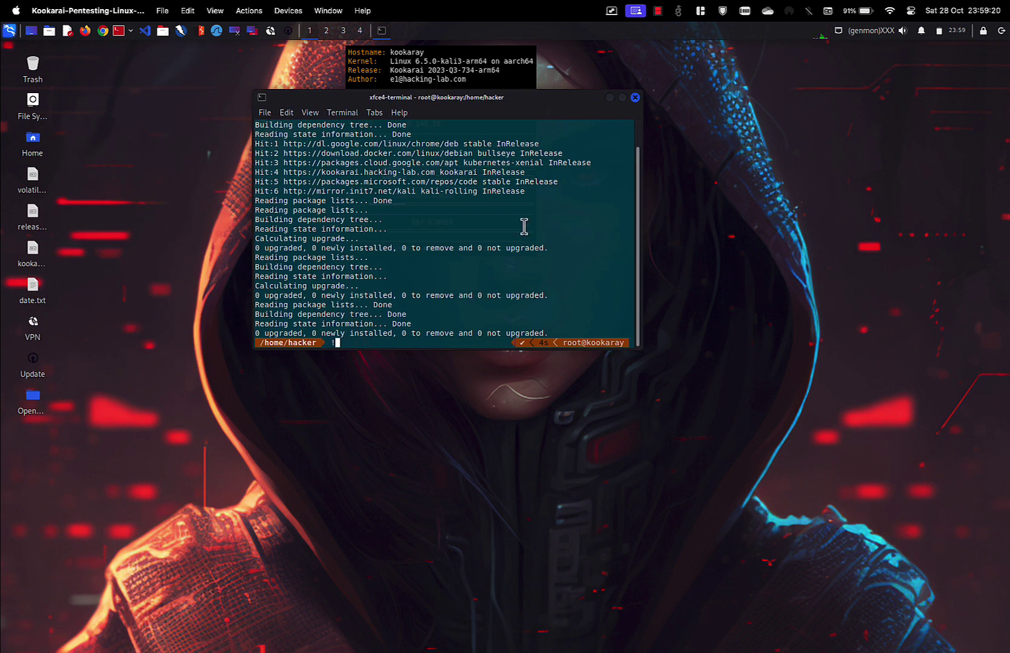
pyautogui.write('clear')
pyautogui.press('Return')
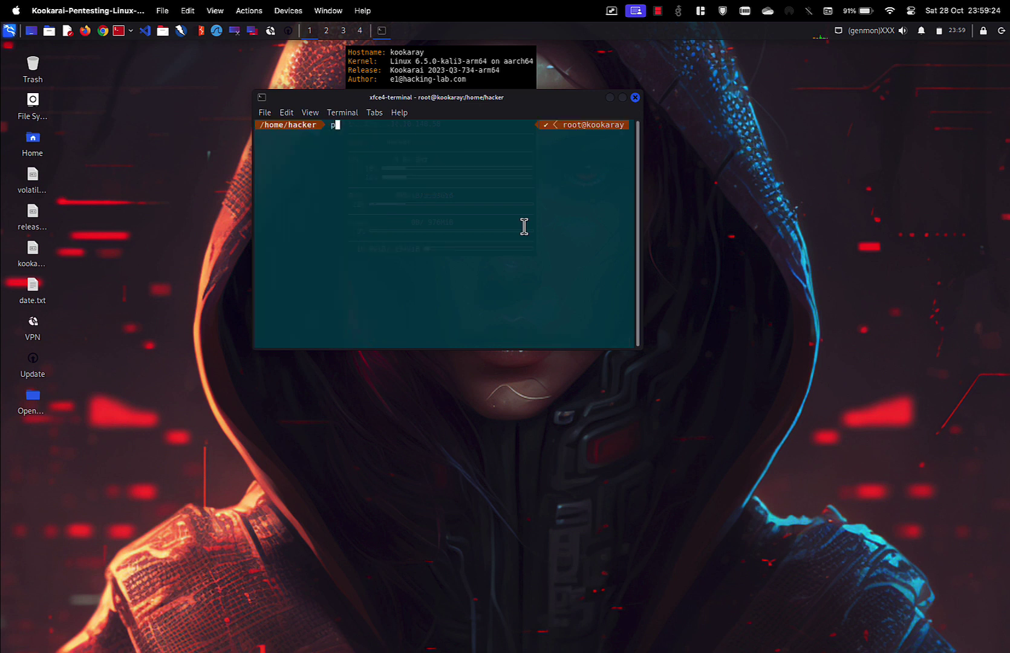
pyautogui.press('Return')
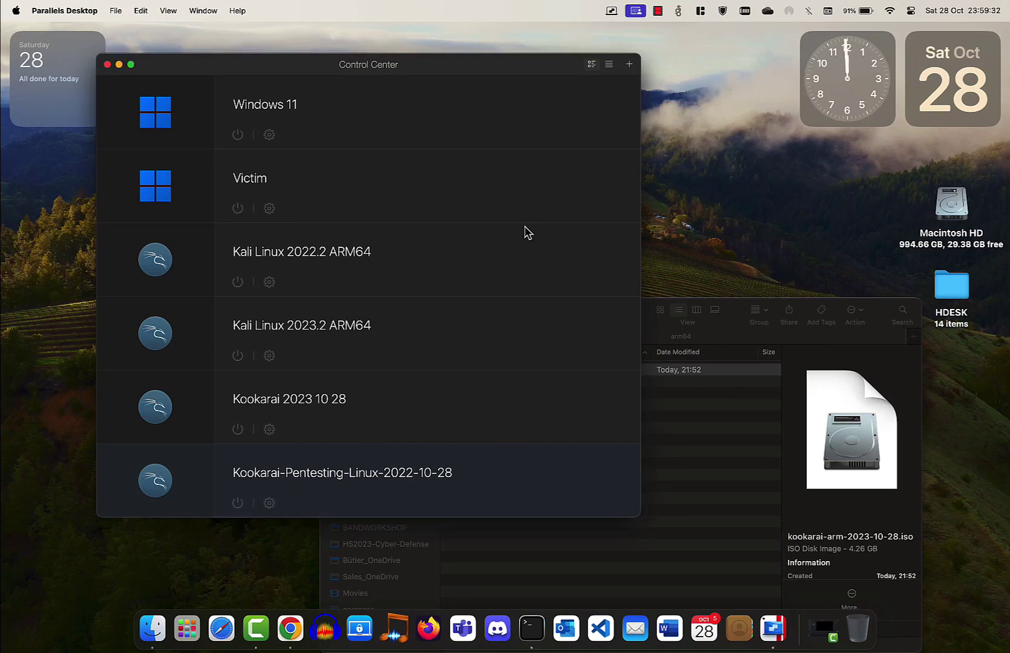
# Start the Kookarai-Pentesting-Linux-2022-10-28 VM, boot the default Kali entry, and log in with the user's credentials.
pyautogui.click(156, 482)
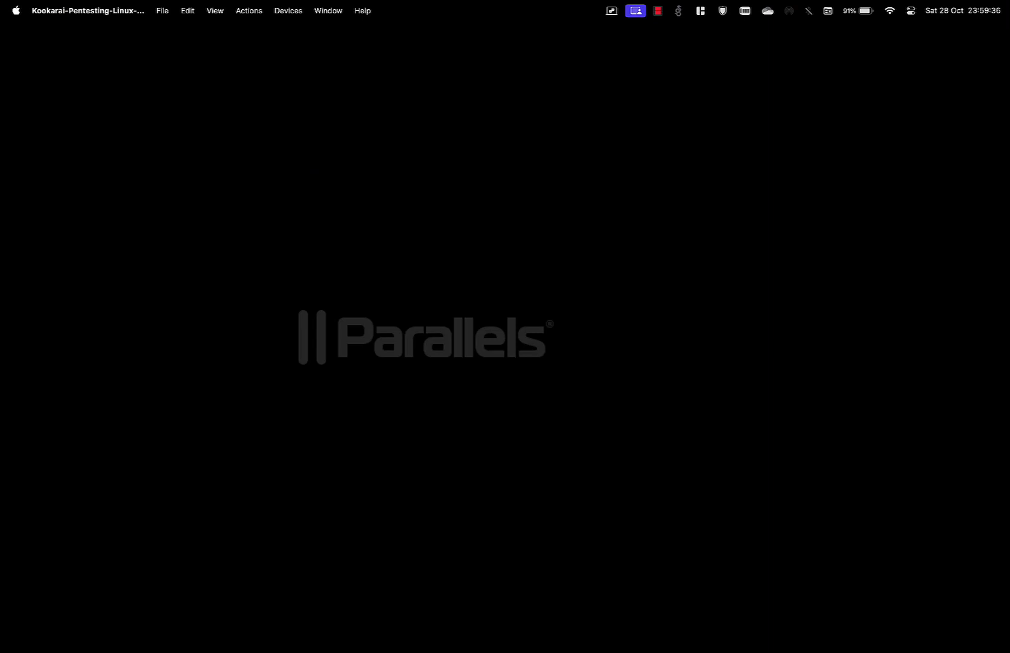
pyautogui.press('Return')
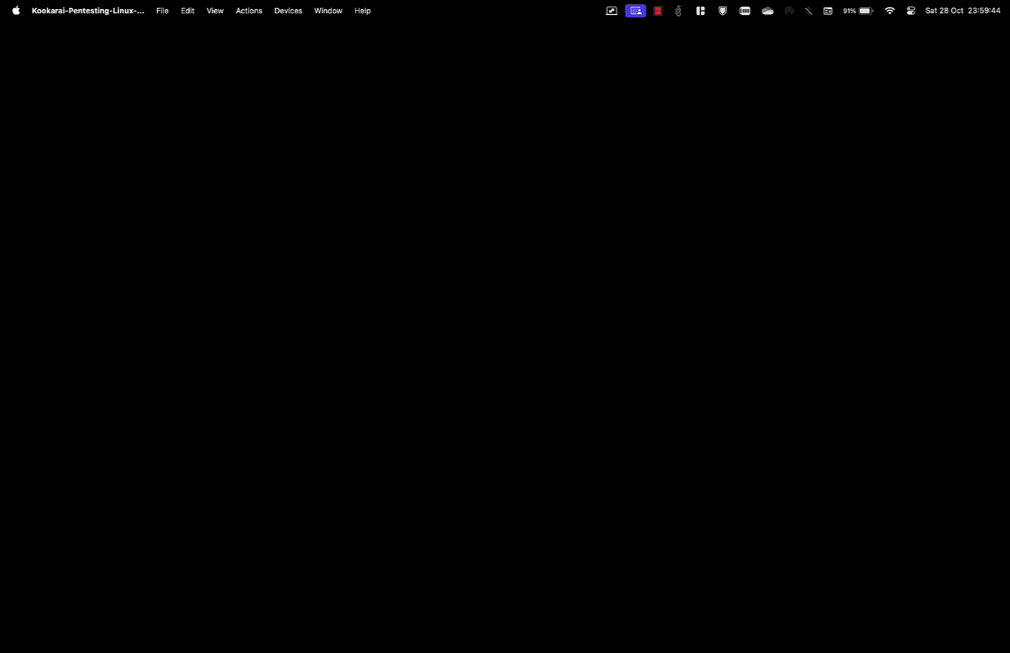
pyautogui.write('cker')
pyautogui.press('Tab')
pyautogui.write('•••••••')
pyautogui.press('Return')
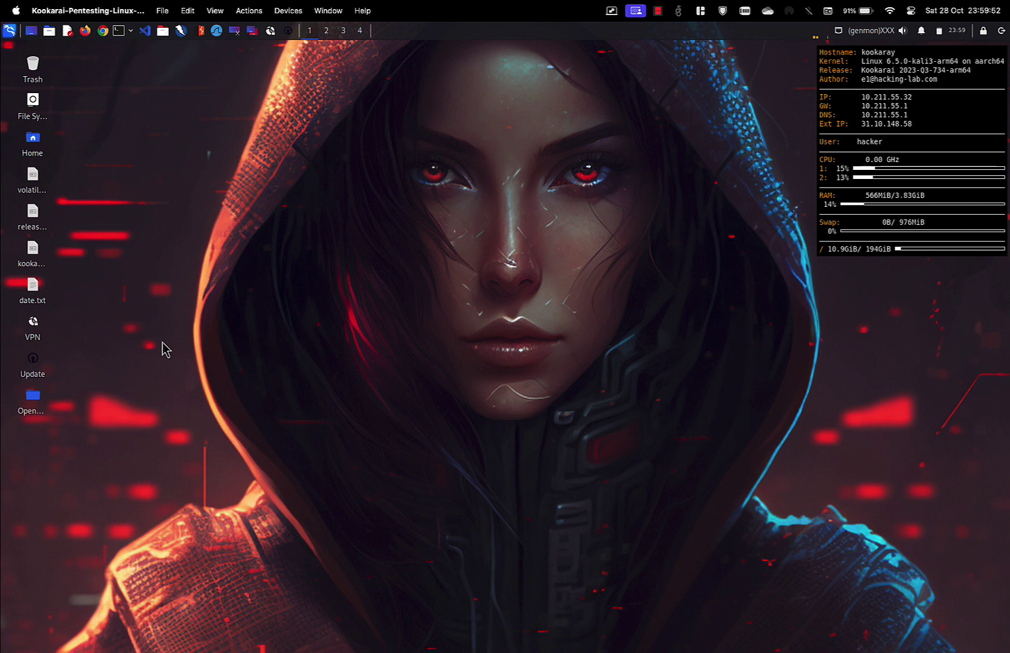
# Open a Root Terminal and run poweroff to shut the VM down again.
pyautogui.click(131, 30)
pyautogui.click(137, 50)
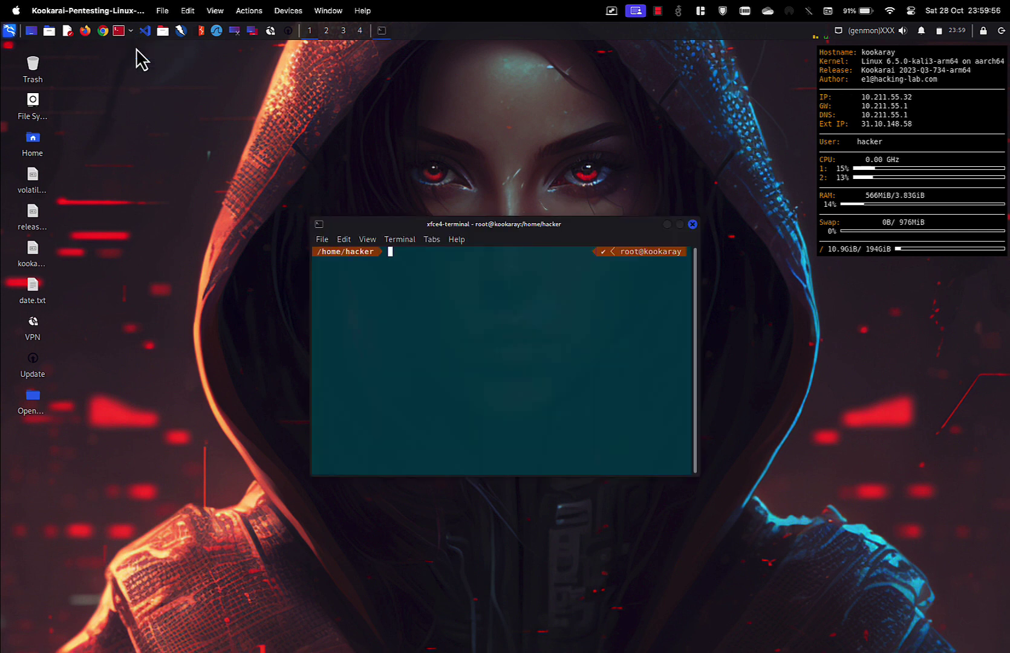
pyautogui.write('poweroff')
pyautogui.press('Return')
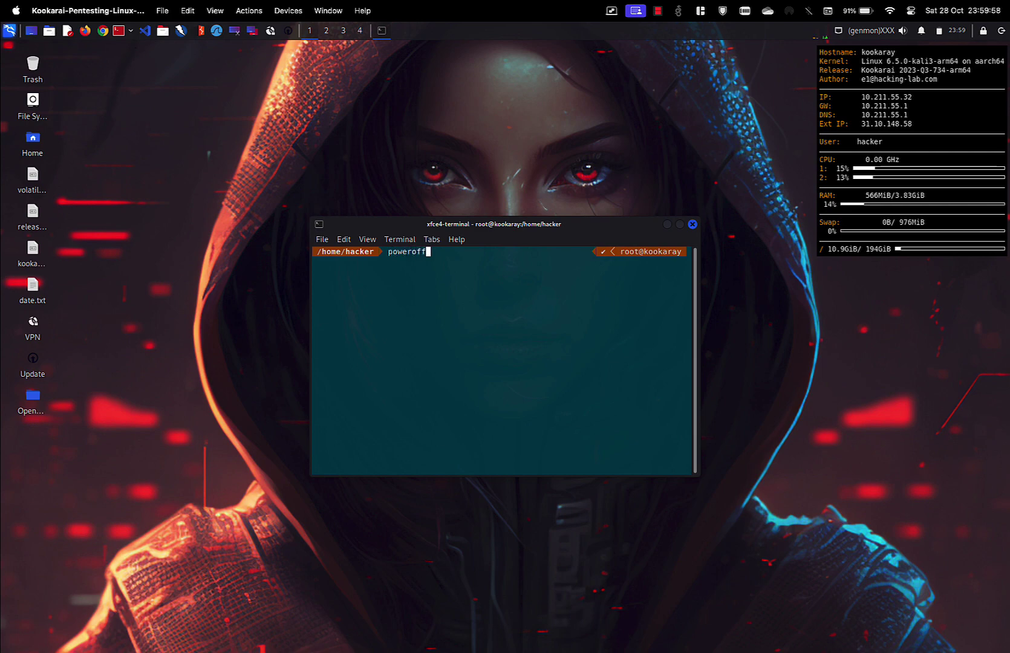